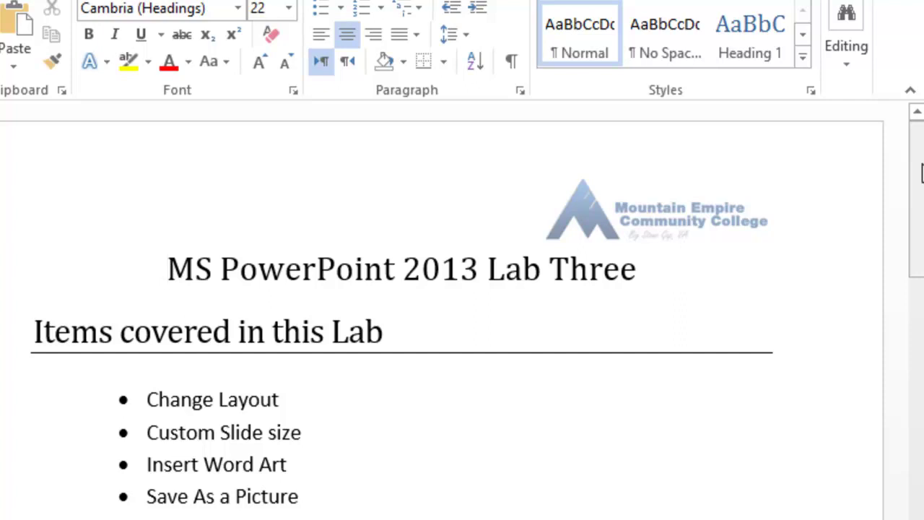
Scroll the 'MS PowerPoint 2013 Lab Three' document to its Instructions list, then go to the Start screen.
{"action": "left_click_drag", "start_coordinate": [921, 173], "coordinate": [918, 207]}
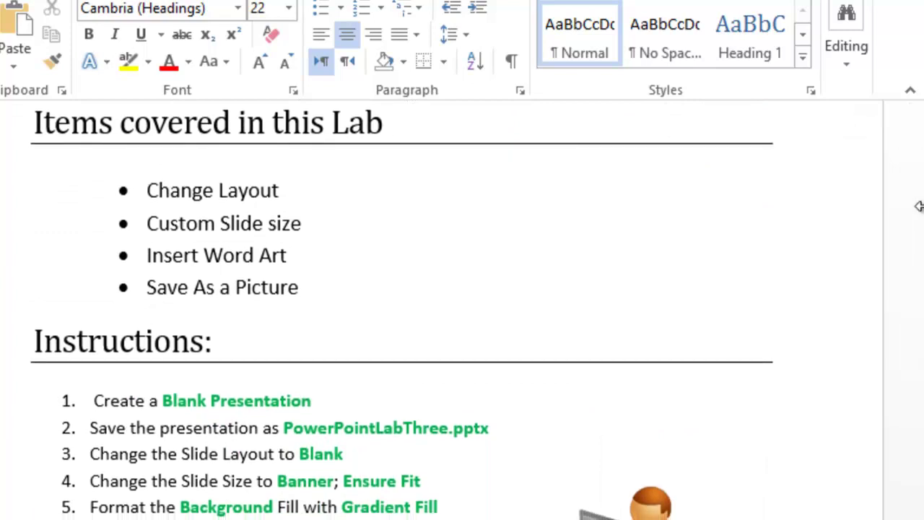
{"action": "key", "text": "super"}
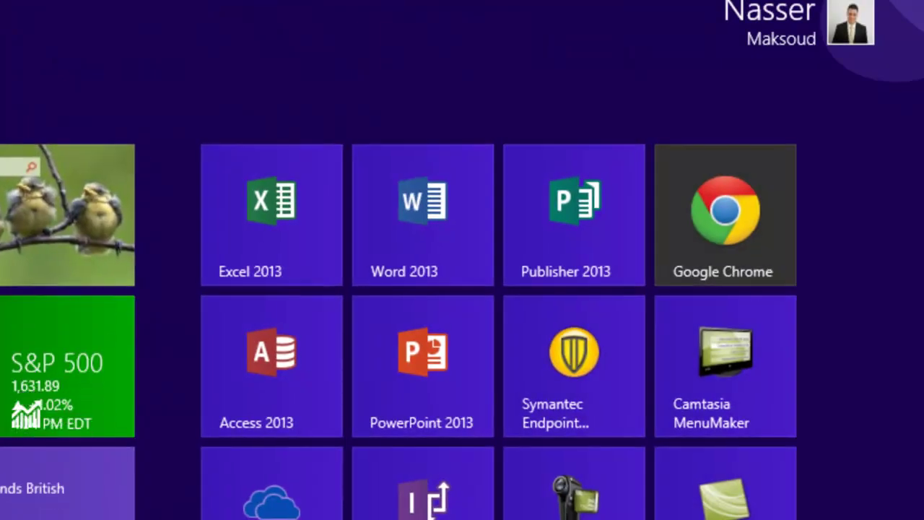
Launch PowerPoint 2013 by searching 'power', open a Blank Presentation, and reposition its window.
{"action": "type", "text": "power"}
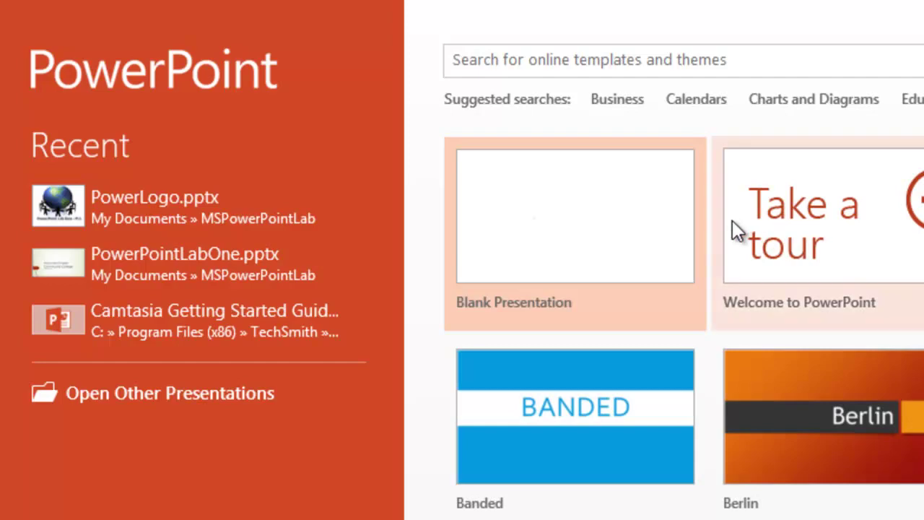
{"action": "left_click", "coordinate": [565, 224]}
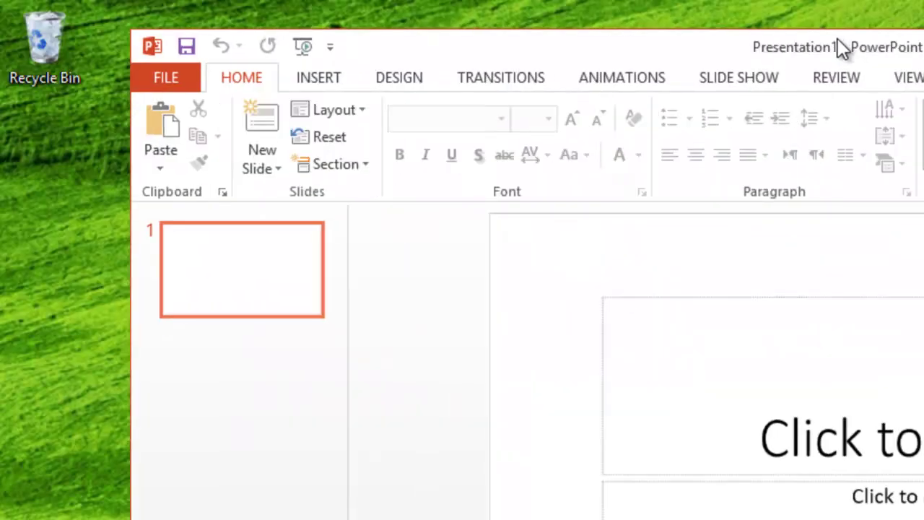
{"action": "left_click_drag", "start_coordinate": [839, 45], "coordinate": [6, 227]}
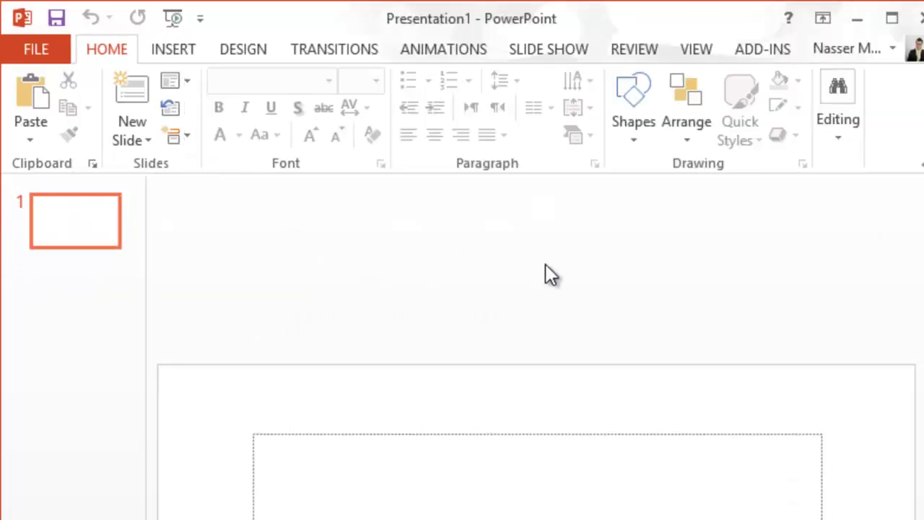
Save Presentation1 as PowerPointLabThree.pptx into the MSPowerPointLab folder on this computer.
{"action": "left_click", "coordinate": [23, 49]}
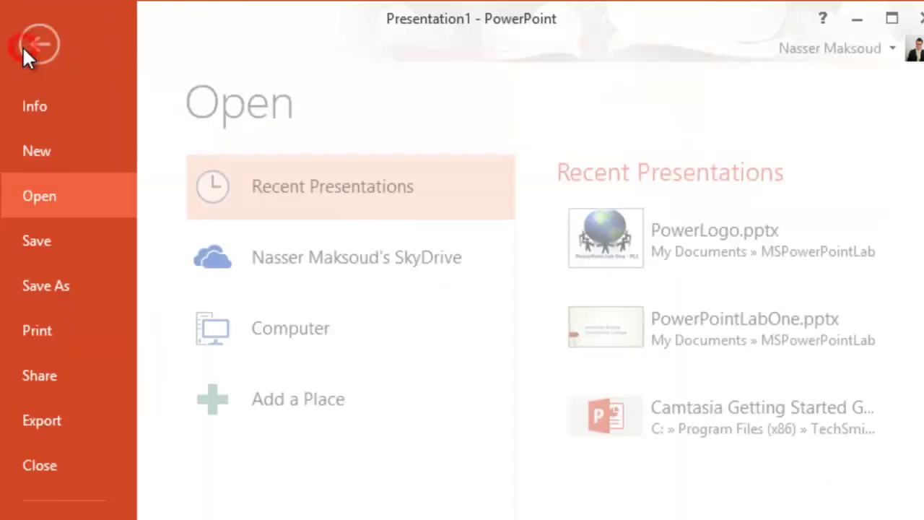
{"action": "left_click", "coordinate": [79, 275]}
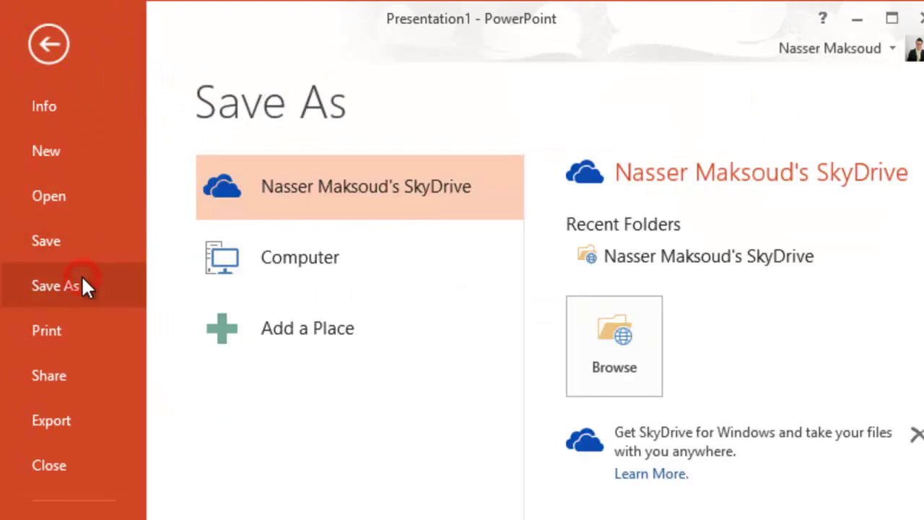
{"action": "left_click", "coordinate": [325, 263]}
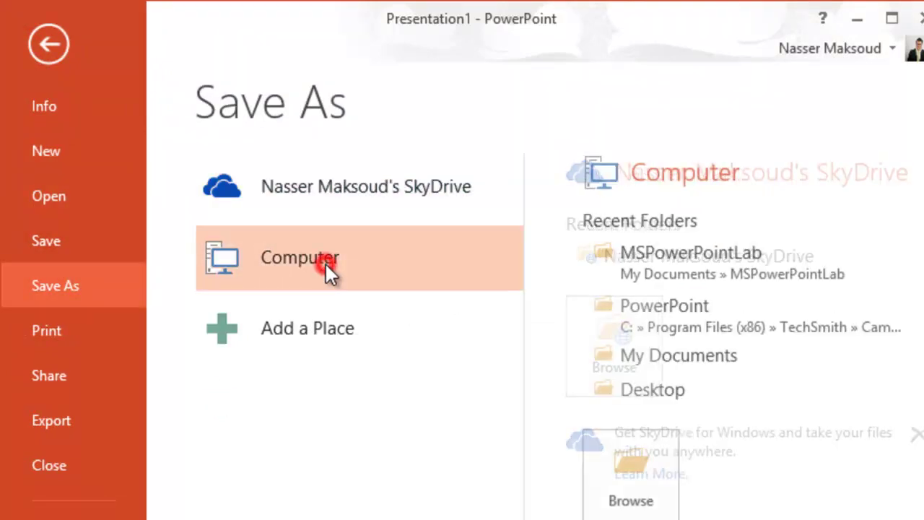
{"action": "left_click", "coordinate": [659, 262]}
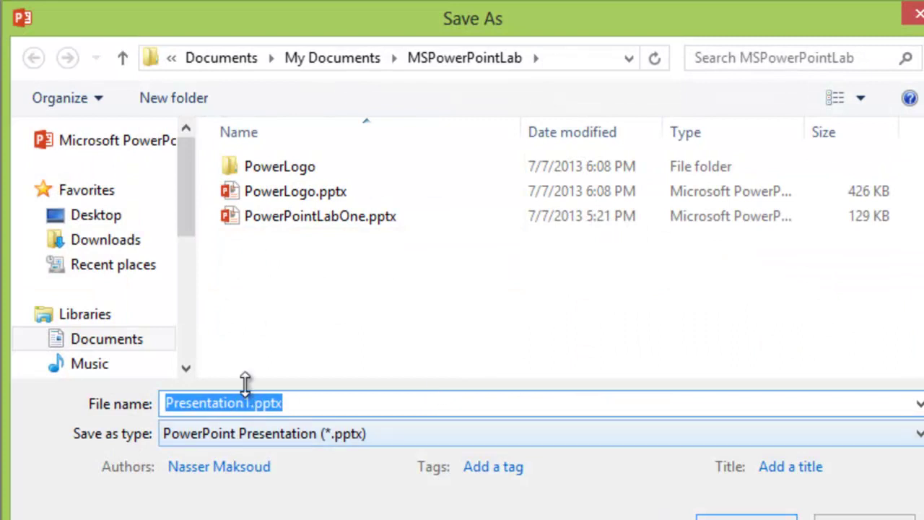
{"action": "left_click", "coordinate": [247, 394]}
{"action": "double_click", "coordinate": [247, 399]}
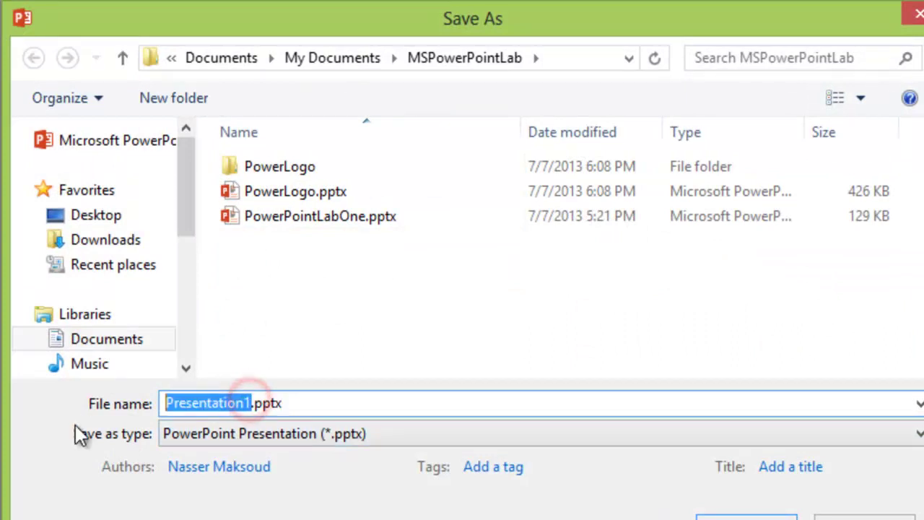
{"action": "type", "text": "Powe"}
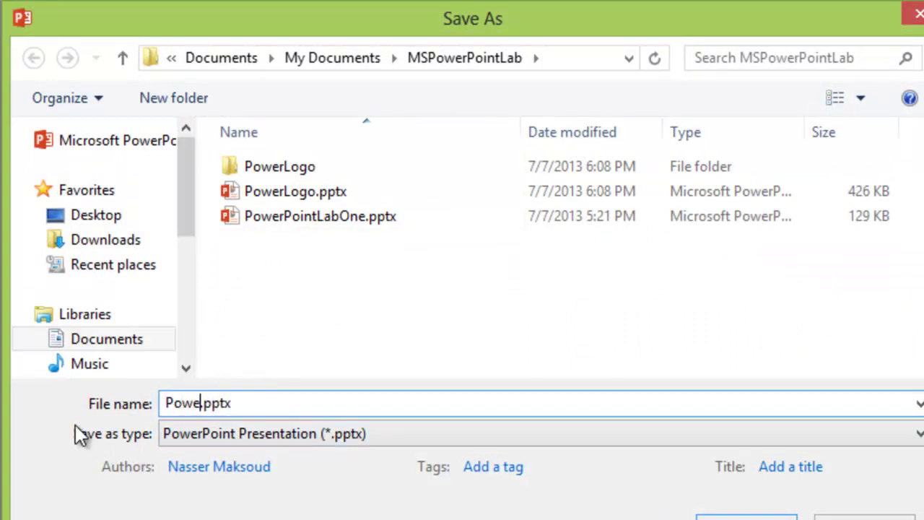
{"action": "type", "text": "rPo"}
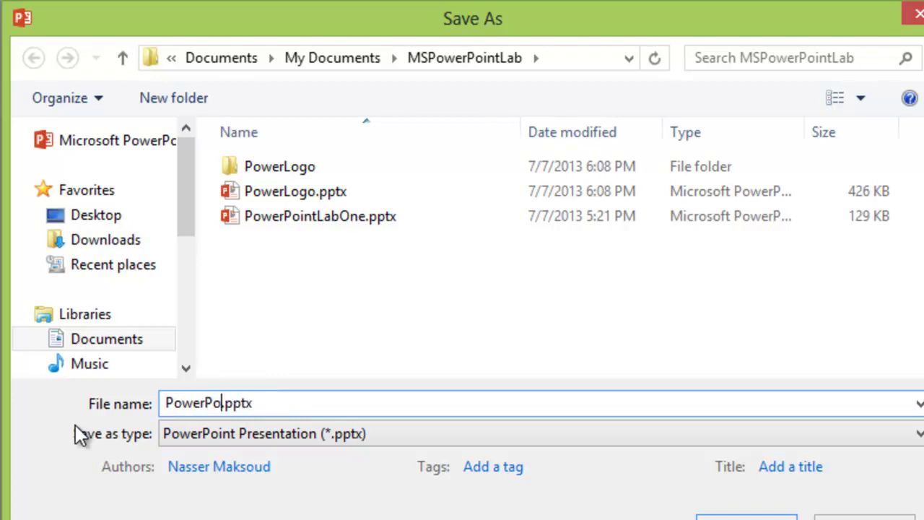
{"action": "type", "text": "intLa"}
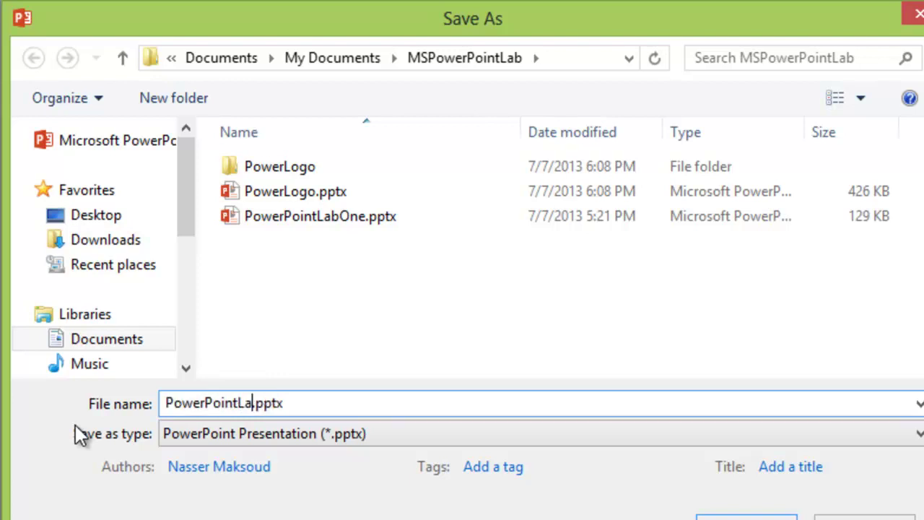
{"action": "type", "text": "bThree"}
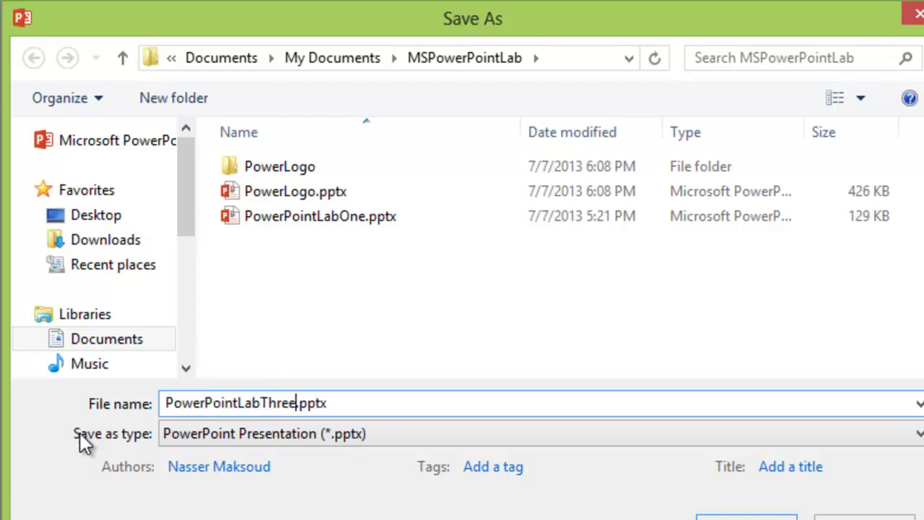
{"action": "left_click", "coordinate": [746, 517]}
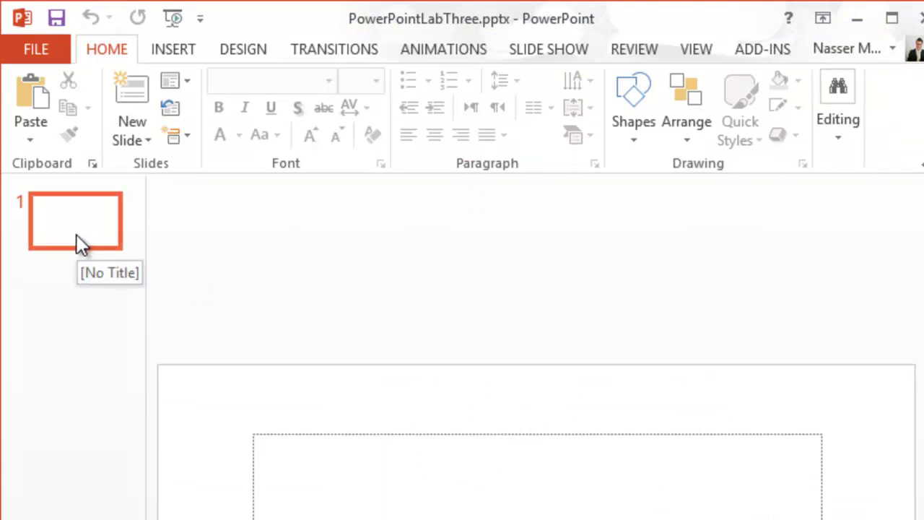
Switch slide 1 to the Blank layout from its thumbnail's Layout menu.
{"action": "right_click", "coordinate": [75, 224]}
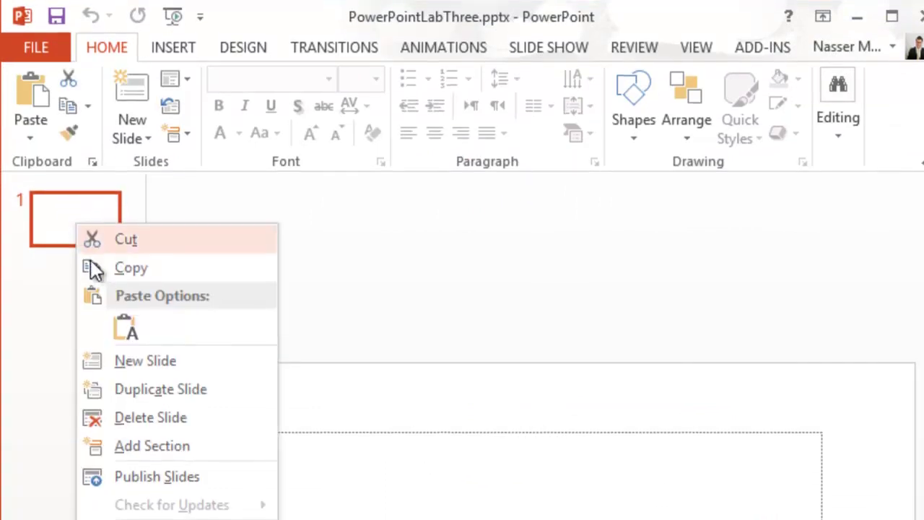
{"action": "mouse_move", "coordinate": [180, 278]}
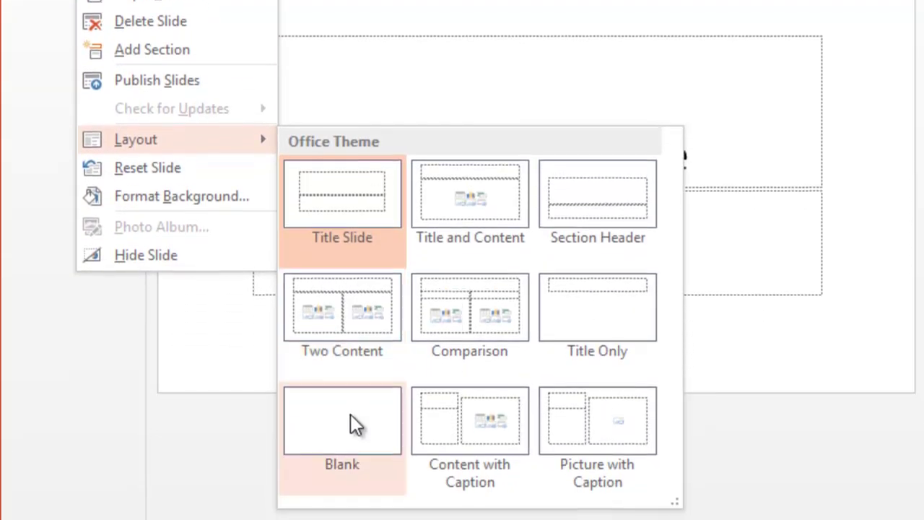
{"action": "left_click", "coordinate": [350, 414]}
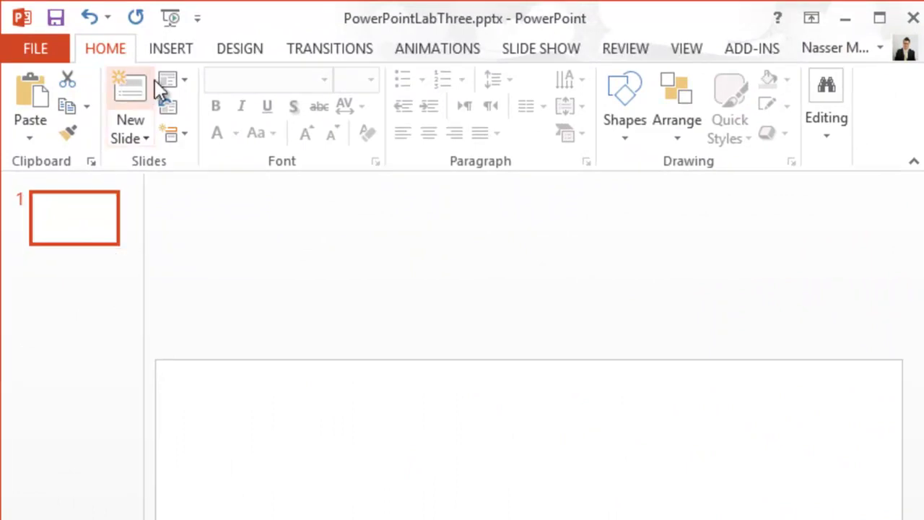
Set a custom slide size using the Banner preset (8 × 1 in) and choose Ensure Fit.
{"action": "left_click", "coordinate": [239, 49]}
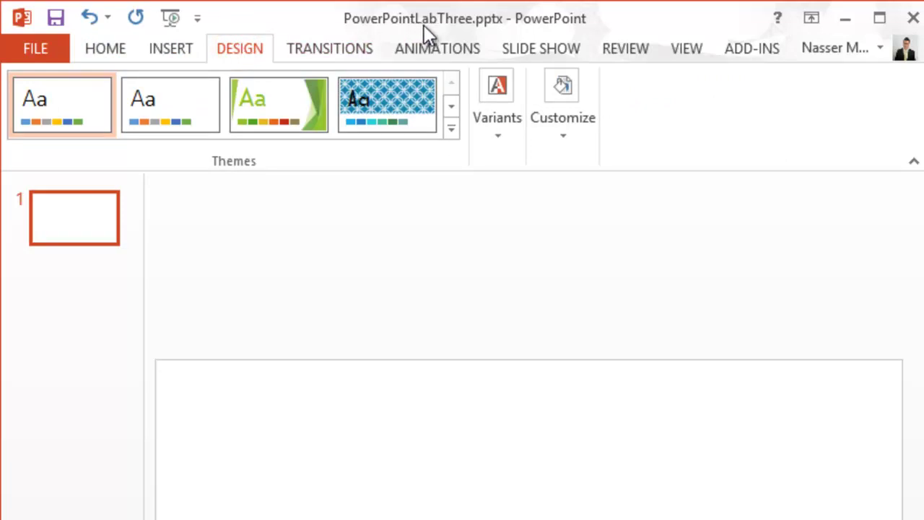
{"action": "left_click", "coordinate": [495, 137]}
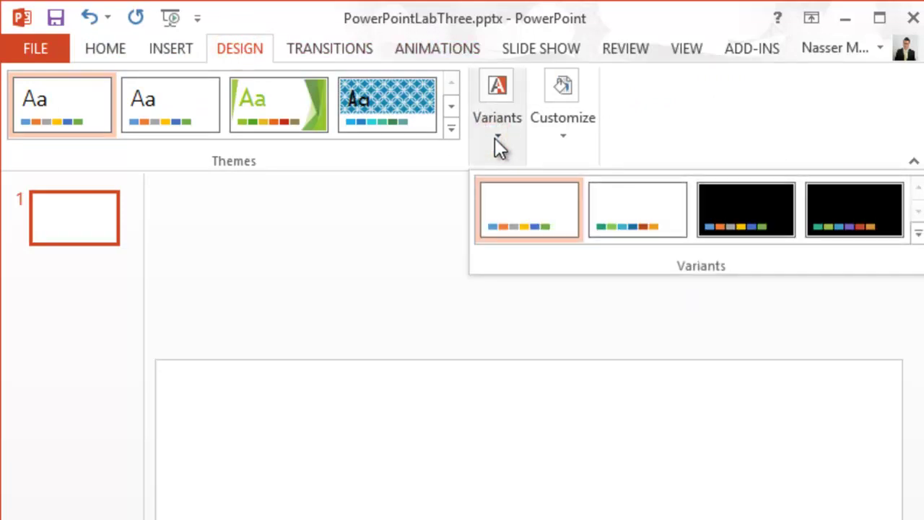
{"action": "left_click", "coordinate": [557, 141]}
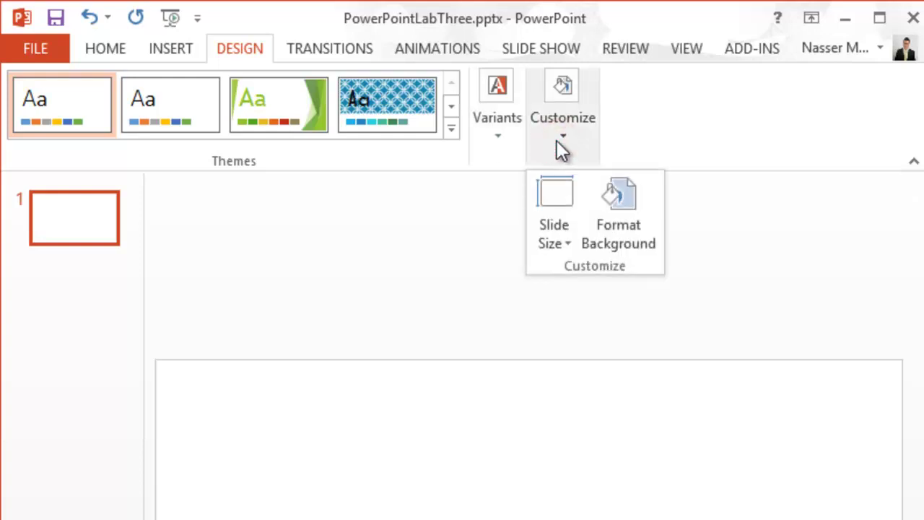
{"action": "left_click", "coordinate": [567, 244]}
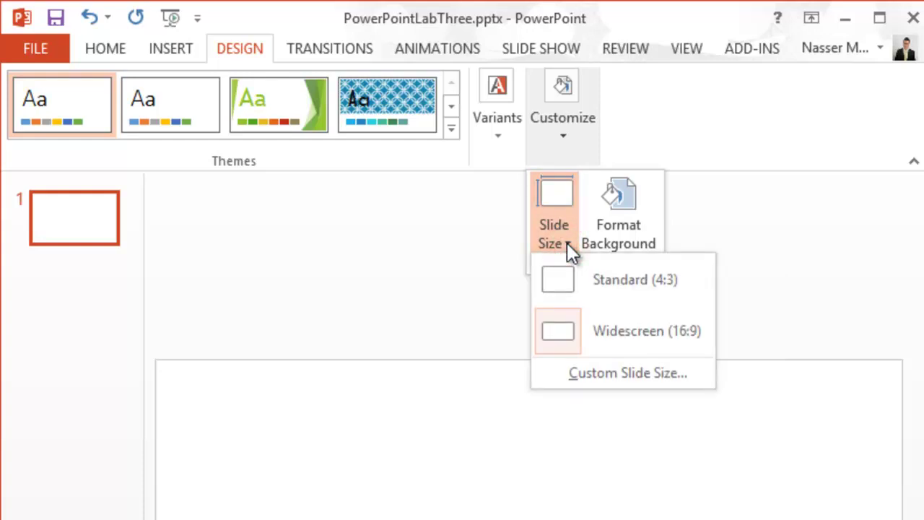
{"action": "left_click", "coordinate": [599, 372]}
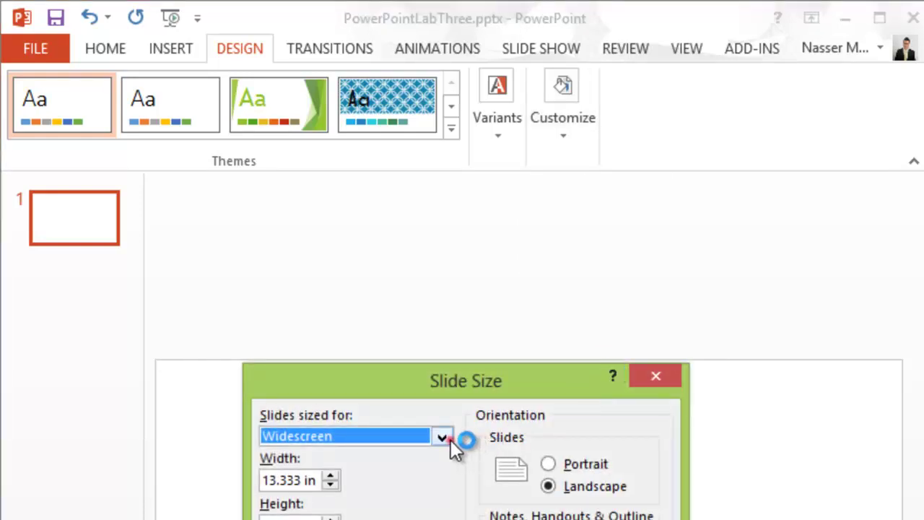
{"action": "left_click", "coordinate": [449, 438]}
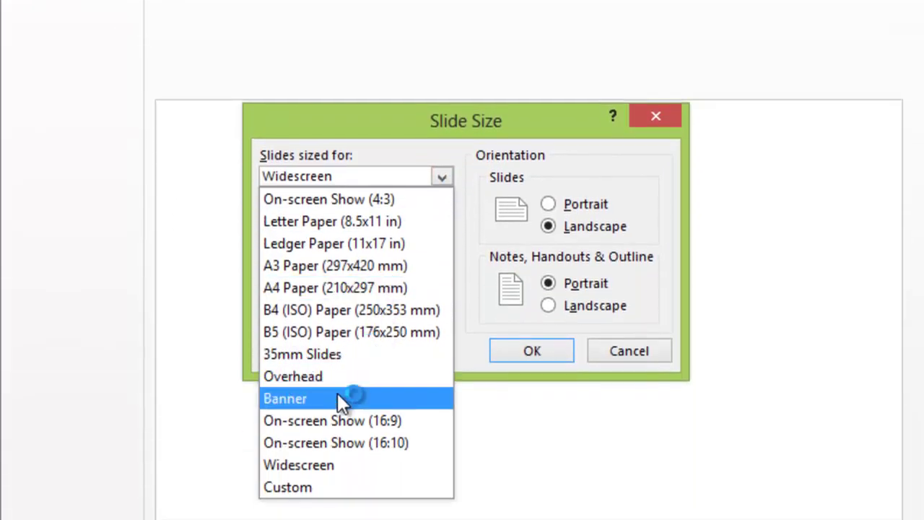
{"action": "left_click", "coordinate": [328, 406]}
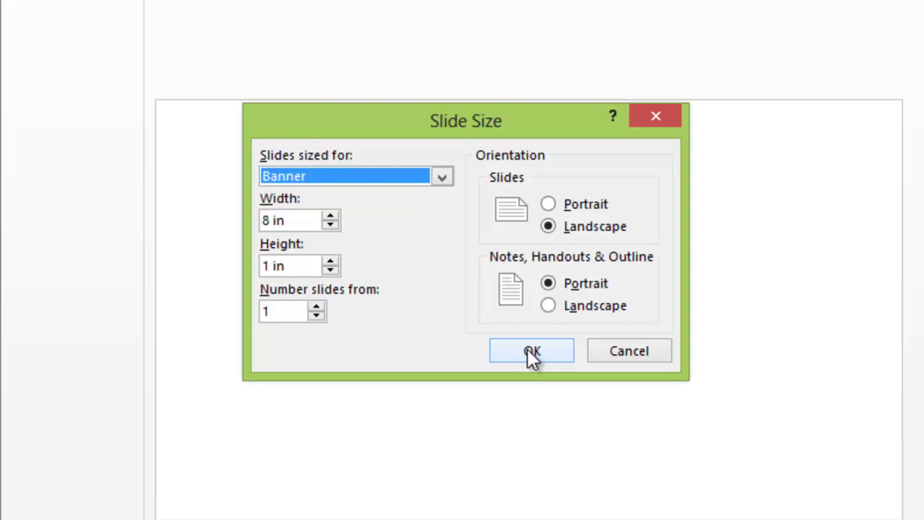
{"action": "left_click", "coordinate": [531, 352]}
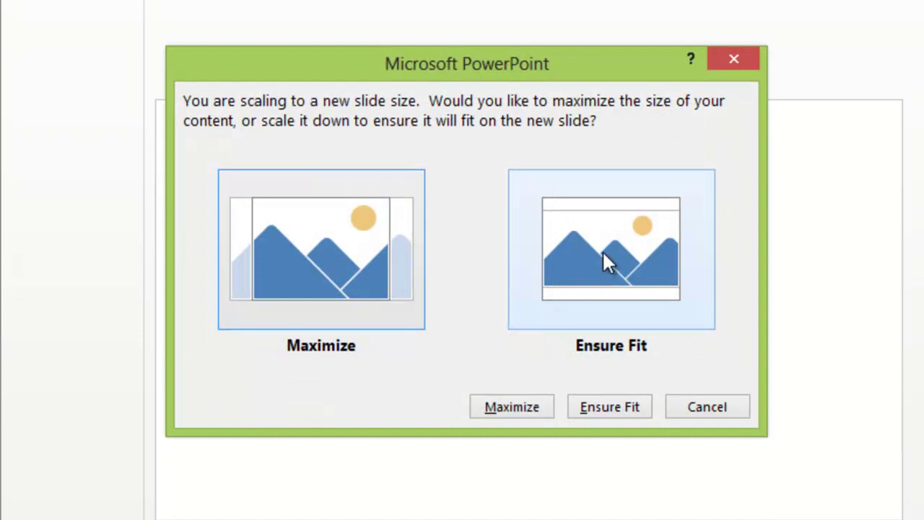
{"action": "left_click", "coordinate": [603, 254]}
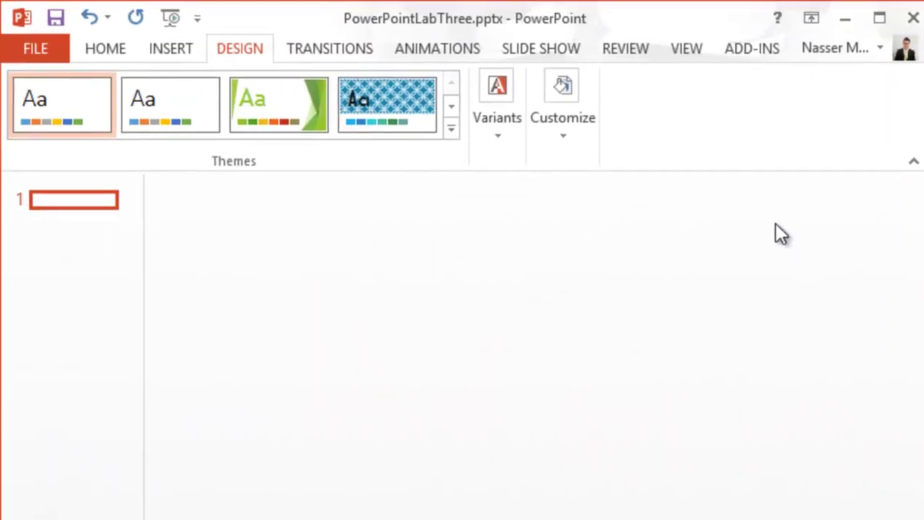
Maximize PowerPoint and give the banner a Gradient fill background with the Medium Gradient – Accent 5 preset.
{"action": "left_click", "coordinate": [85, 51]}
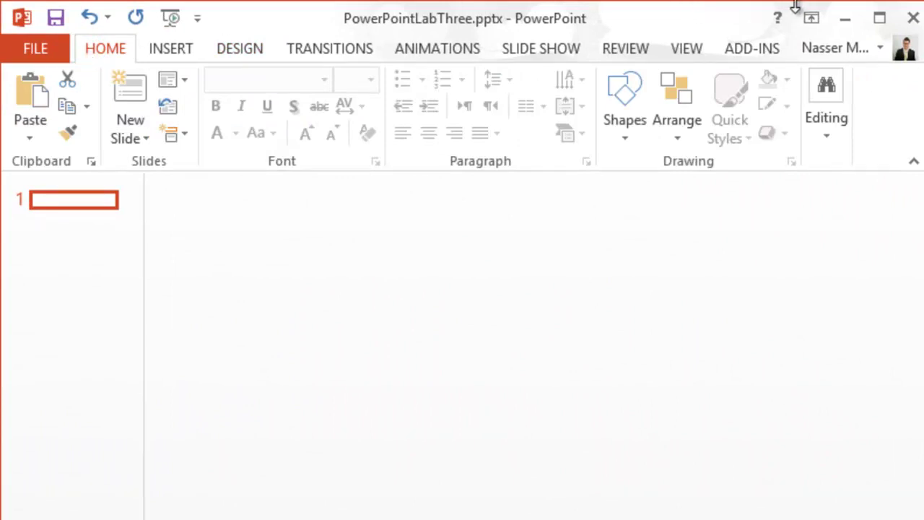
{"action": "left_click", "coordinate": [888, 16]}
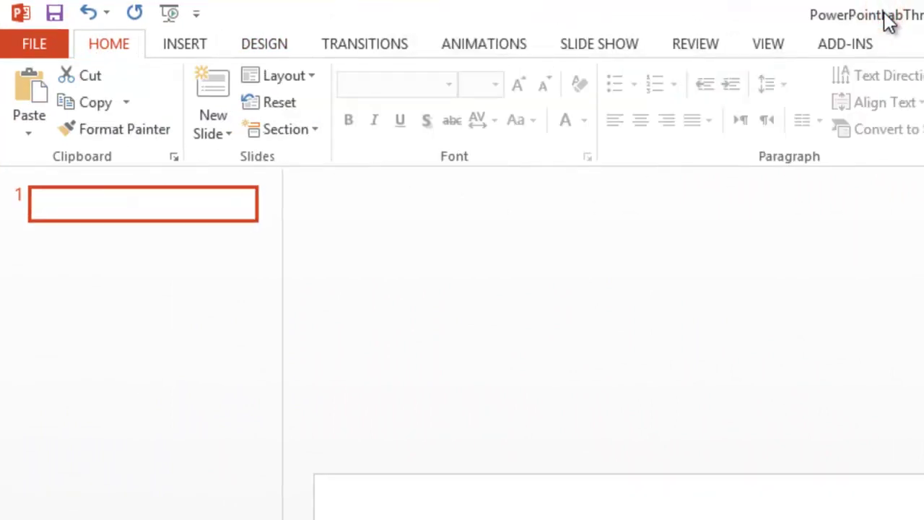
{"action": "left_click", "coordinate": [289, 44]}
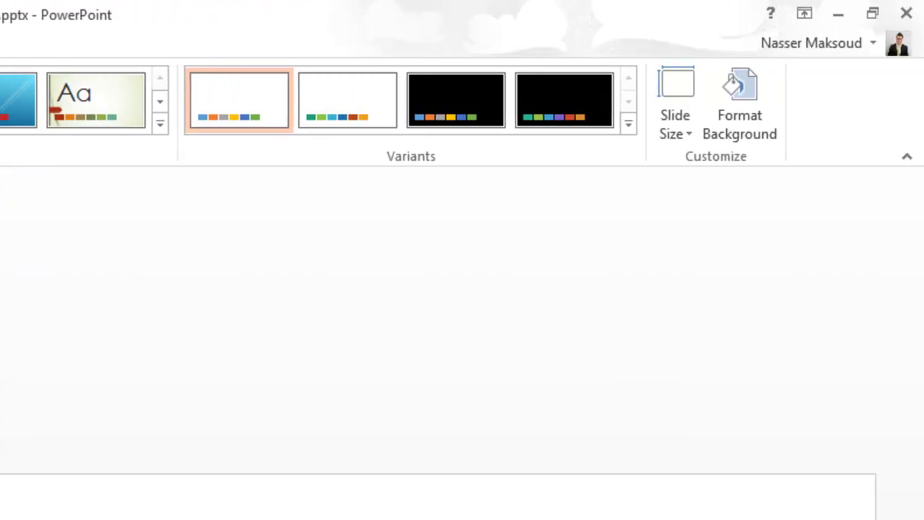
{"action": "left_click", "coordinate": [769, 139]}
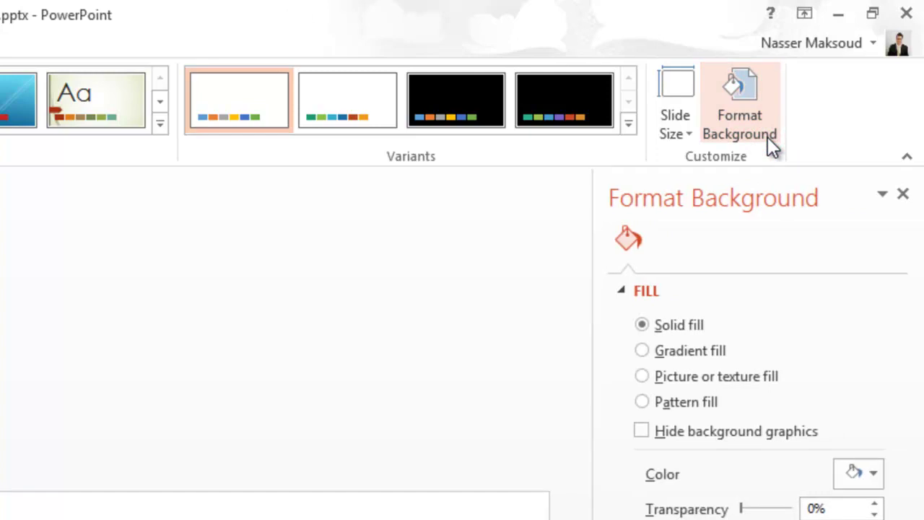
{"action": "left_click", "coordinate": [680, 351]}
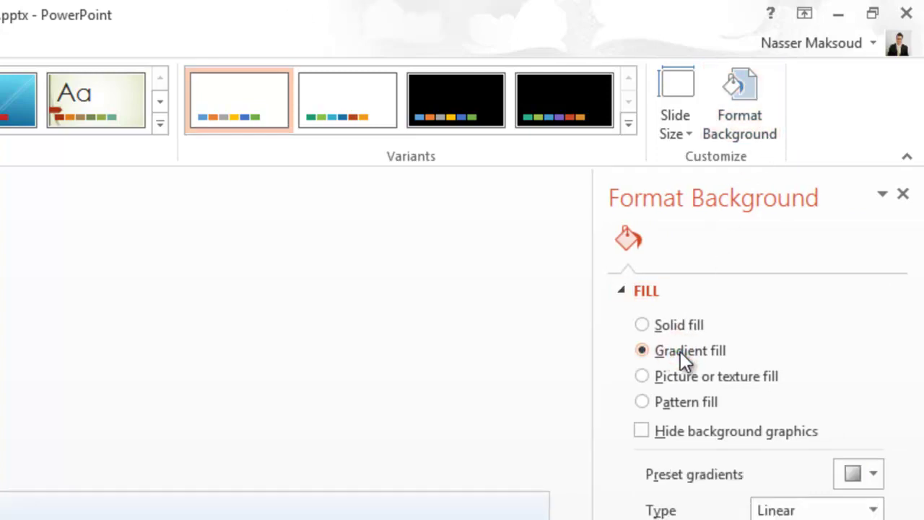
{"action": "double_click", "coordinate": [562, 20]}
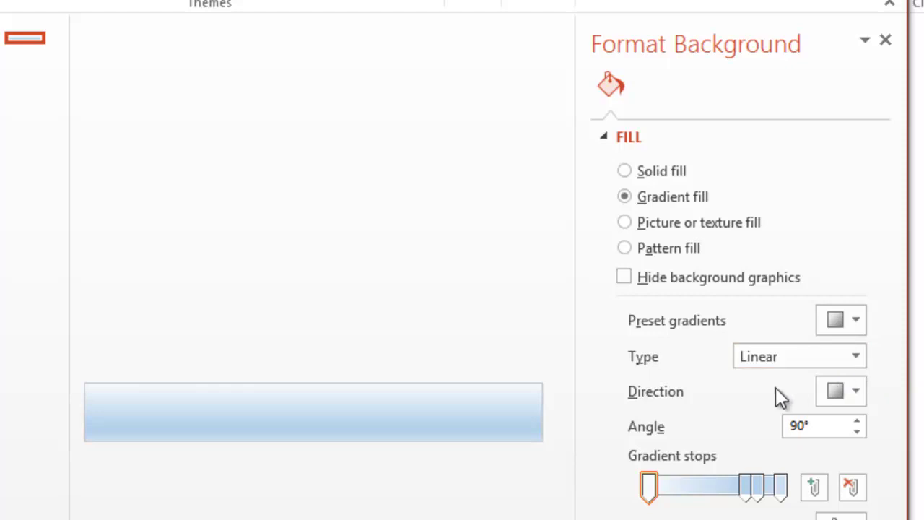
{"action": "left_click", "coordinate": [859, 321]}
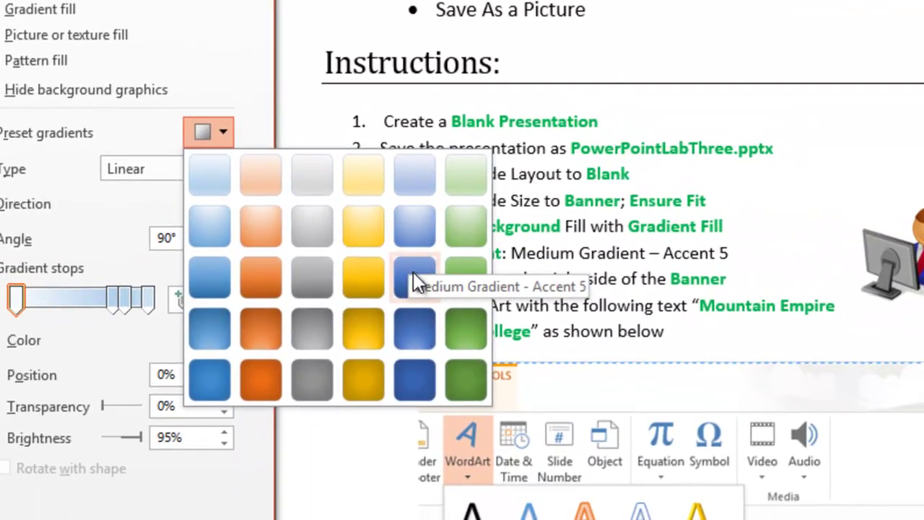
{"action": "left_click", "coordinate": [414, 273]}
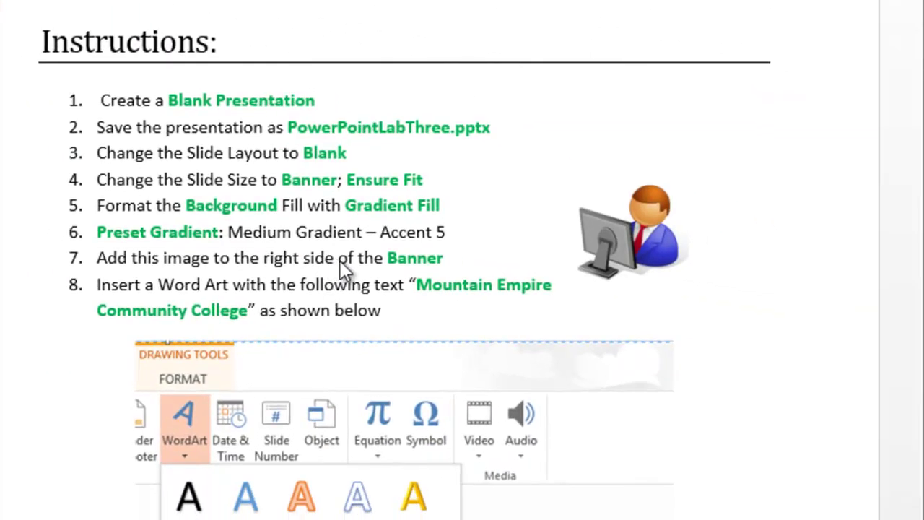
Copy the person-at-computer clip-art from the Word instructions and return to the banner slide.
{"action": "left_click", "coordinate": [609, 229]}
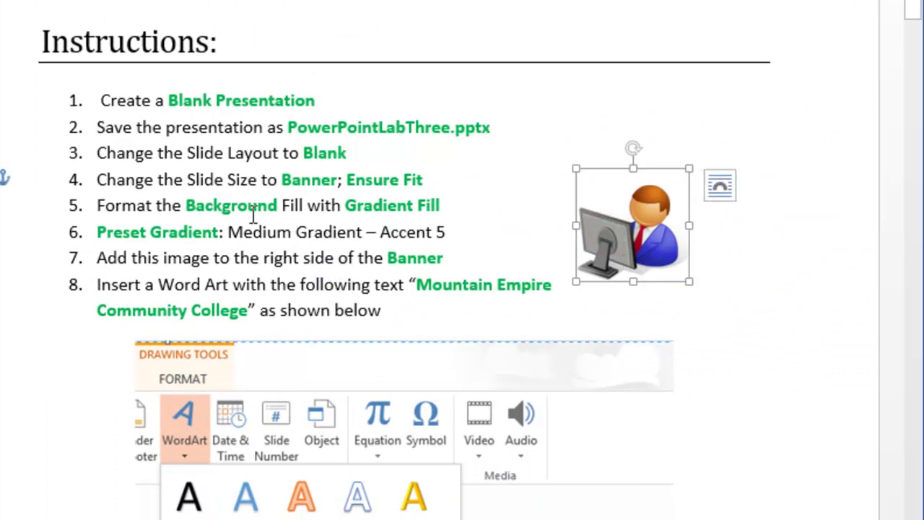
{"action": "key", "text": "ctrl+c"}
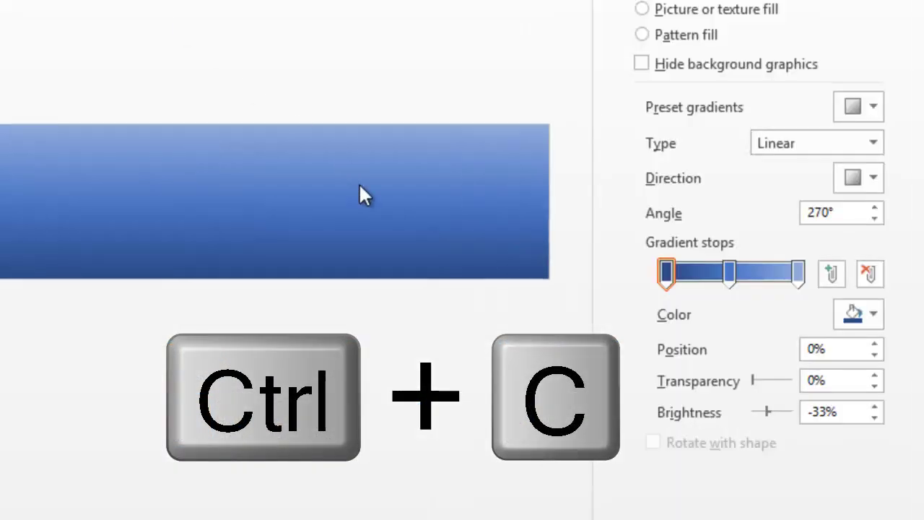
{"action": "left_click", "coordinate": [326, 203]}
Paste the clip-art onto the slide and drag it to the banner's right end.
{"action": "left_click", "coordinate": [326, 204]}
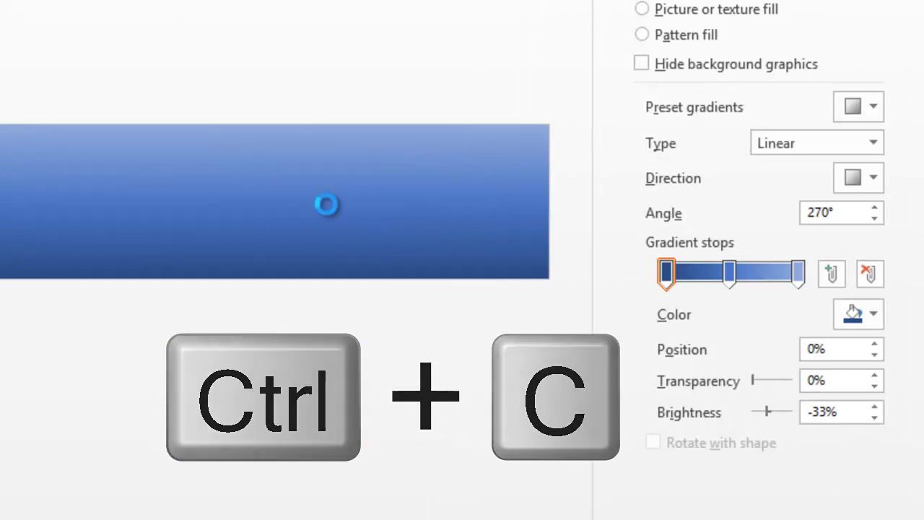
{"action": "key", "text": "ctrl+v"}
{"action": "left_click_drag", "start_coordinate": [81, 177], "coordinate": [448, 187]}
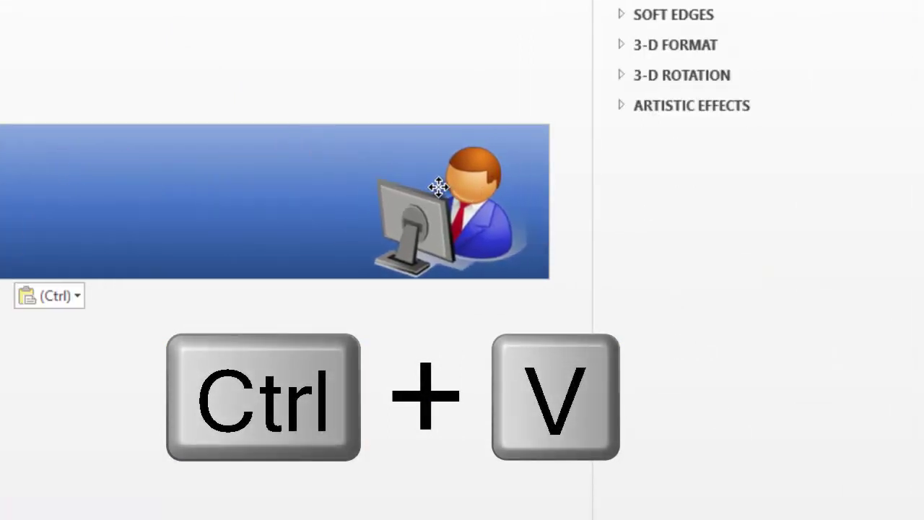
{"action": "mouse_move", "coordinate": [448, 186]}
{"action": "left_mouse_down"}
{"action": "mouse_move", "coordinate": [440, 187]}
{"action": "mouse_move", "coordinate": [458, 183]}
{"action": "left_mouse_up"}
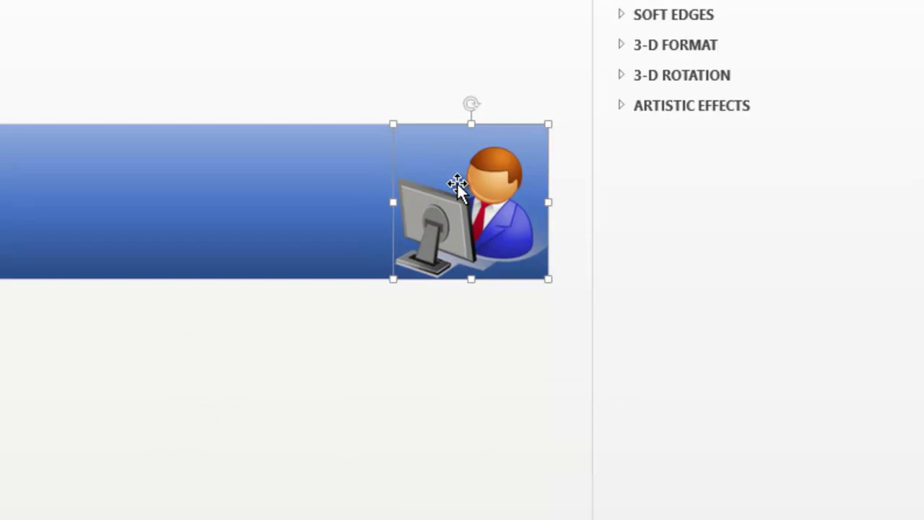
{"action": "left_click", "coordinate": [208, 195]}
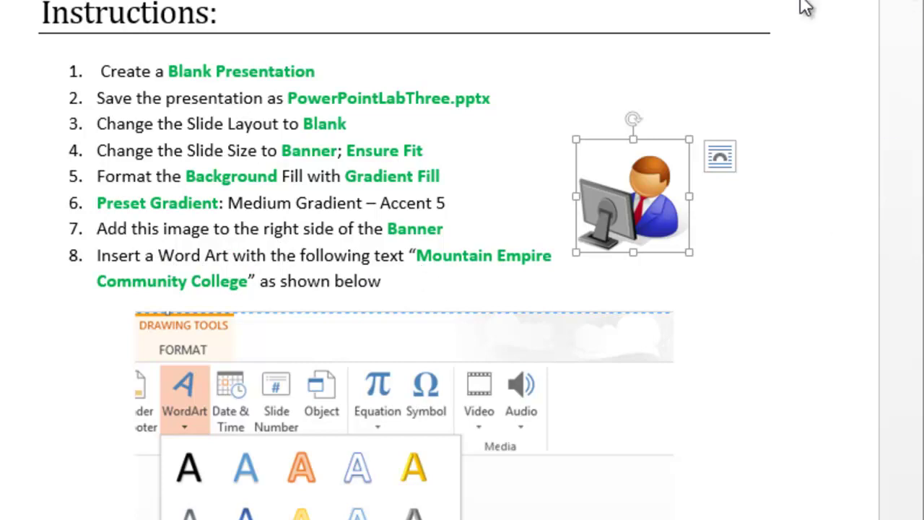
{"action": "scroll", "coordinate": [462, 260], "scroll_direction": "down", "scroll_amount": 5}
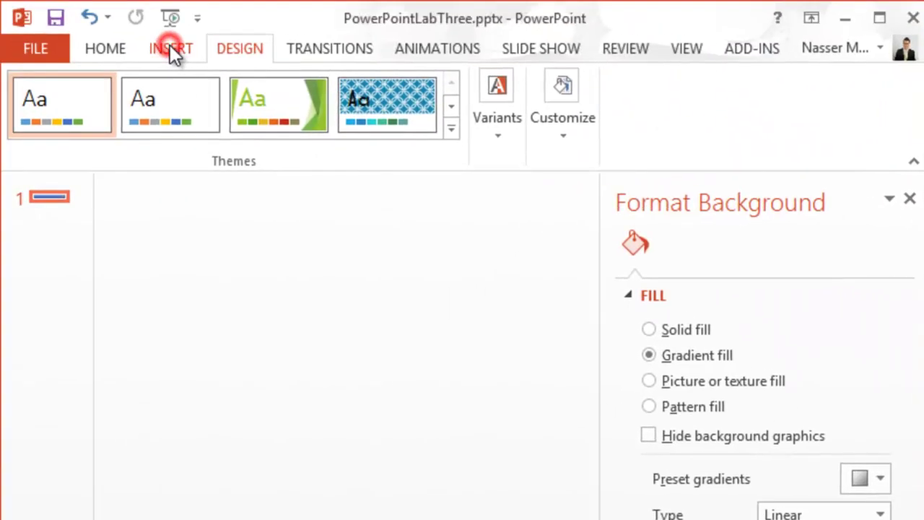
Insert a WordArt box in the Fill - Gray-25% style.
{"action": "left_click", "coordinate": [172, 50]}
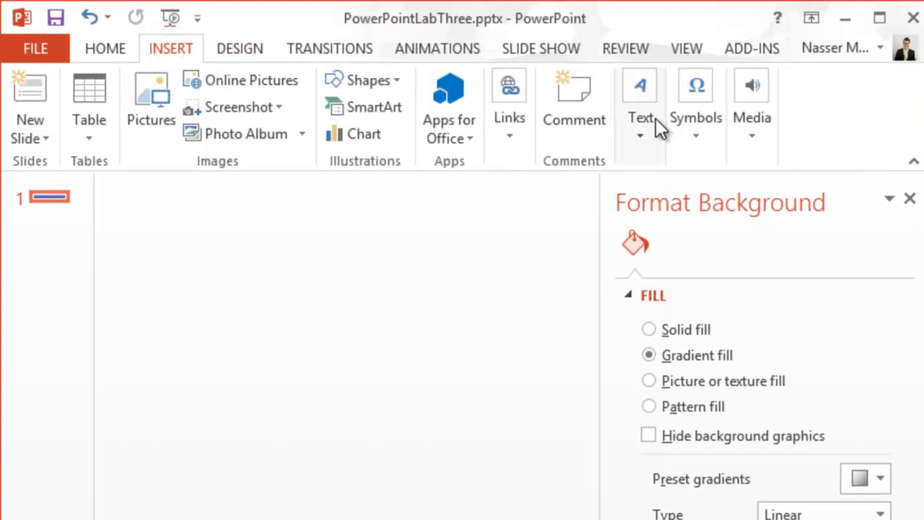
{"action": "left_click", "coordinate": [642, 137]}
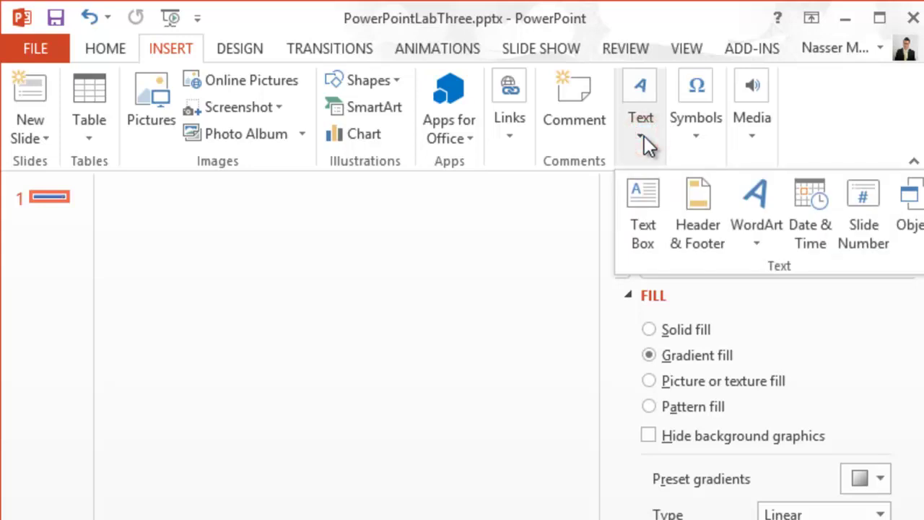
{"action": "left_click", "coordinate": [760, 245]}
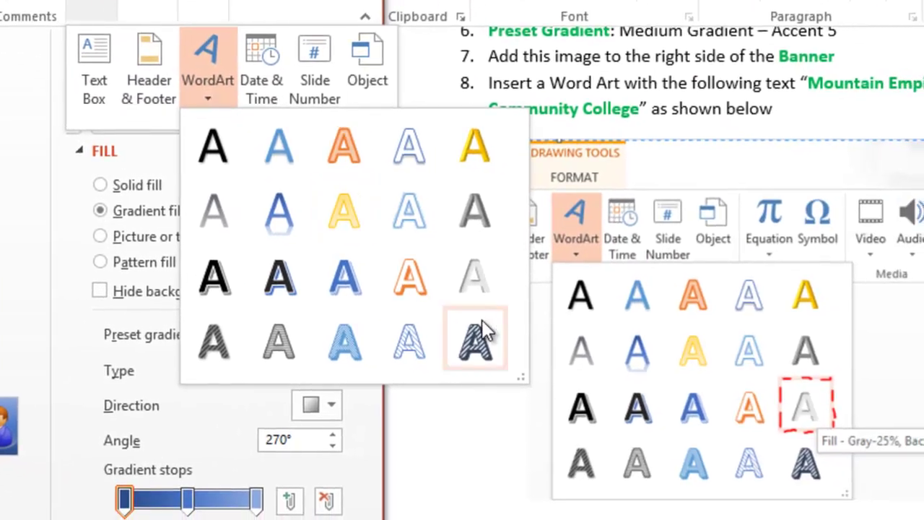
{"action": "left_click", "coordinate": [472, 276]}
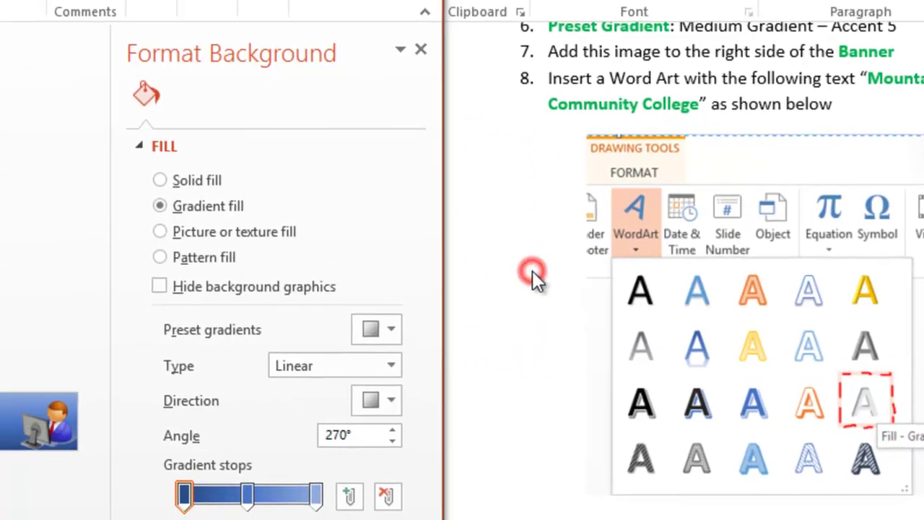
Type 'Mountain Empire Community College' into the WordArt and select all its text.
{"action": "left_click", "coordinate": [709, 255]}
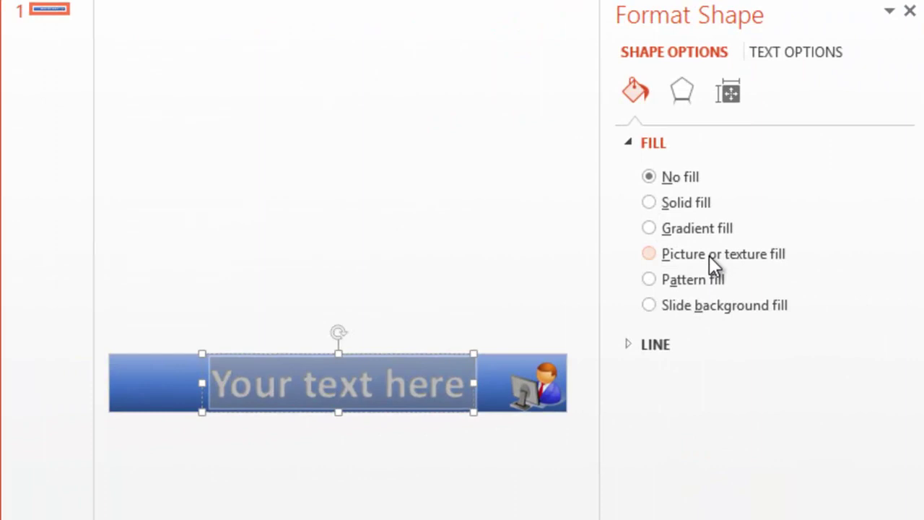
{"action": "type", "text": "Moun"}
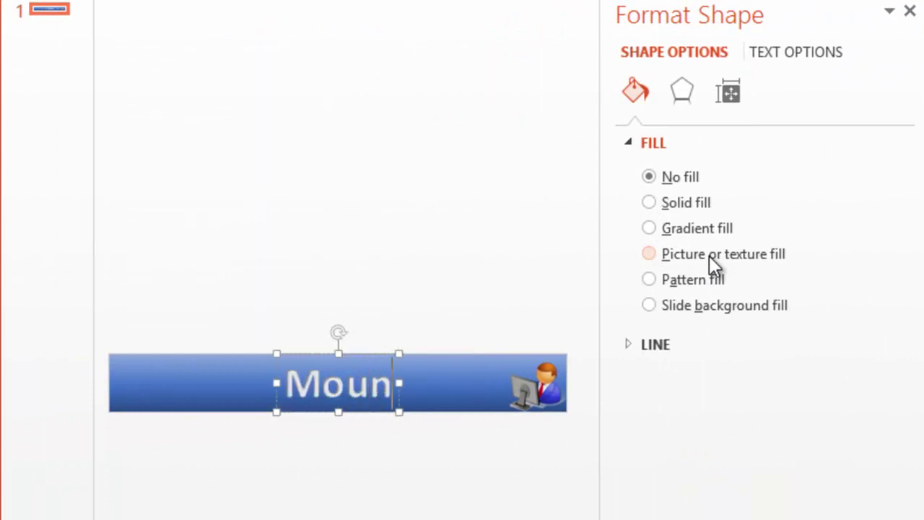
{"action": "type", "text": "a"}
{"action": "key", "text": "BackSpace"}
{"action": "type", "text": "tain E"}
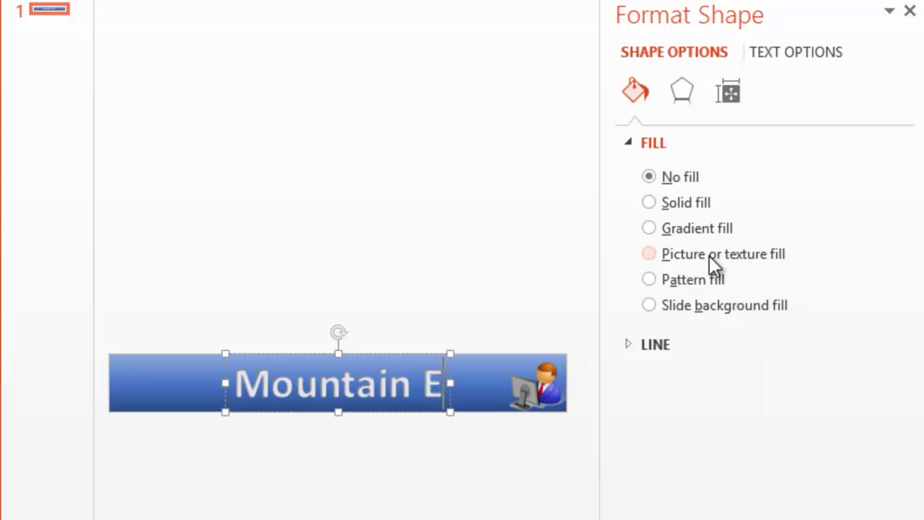
{"action": "type", "text": "mpire"}
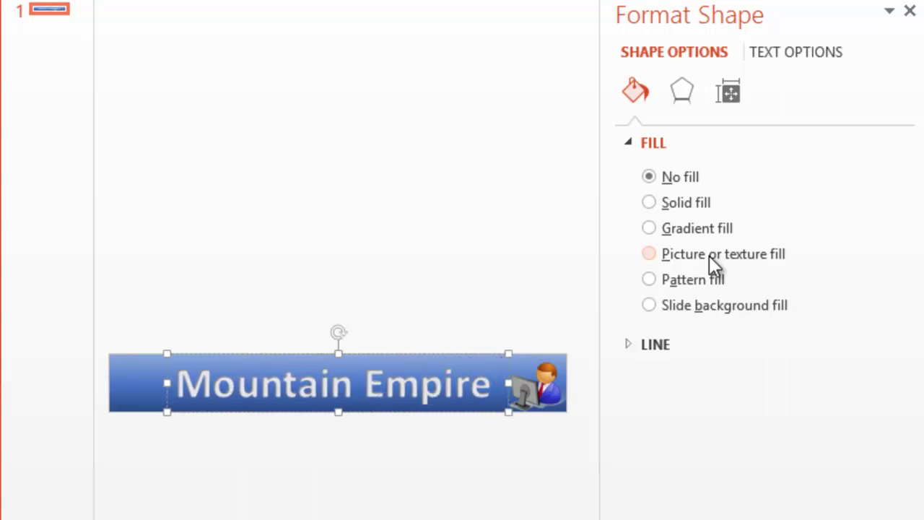
{"action": "type", "text": " Comunity"}
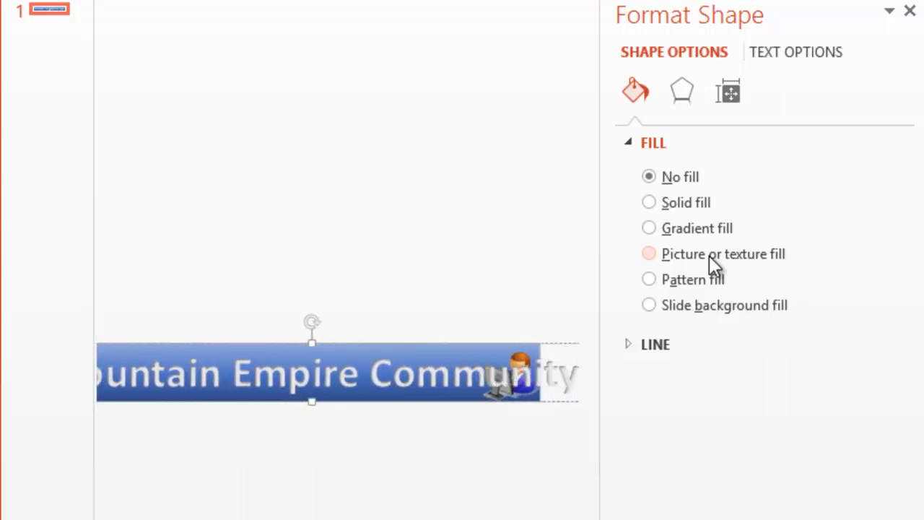
{"action": "type", "text": " C"}
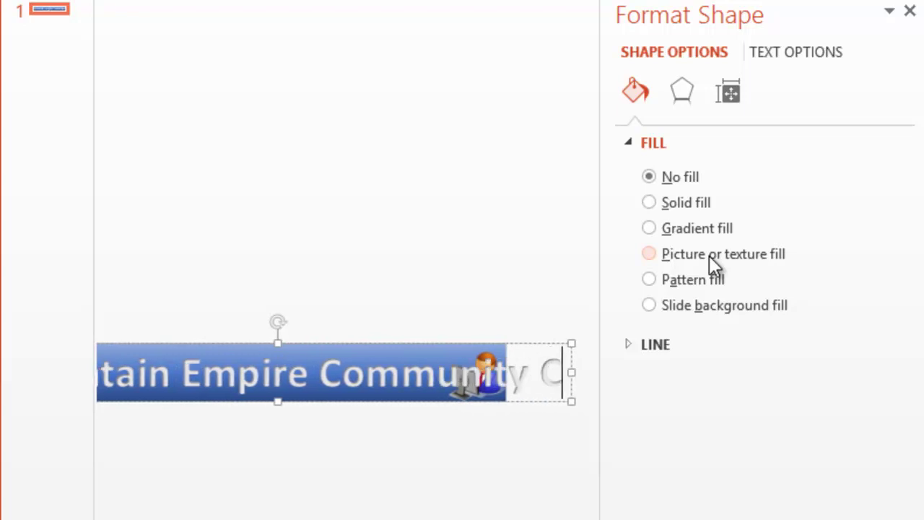
{"action": "type", "text": "ollege"}
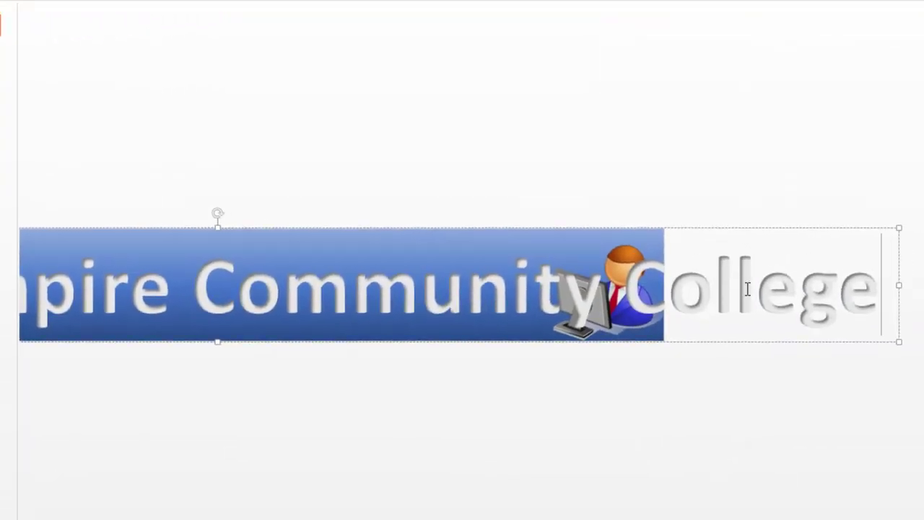
{"action": "key", "text": "ctrl+a"}
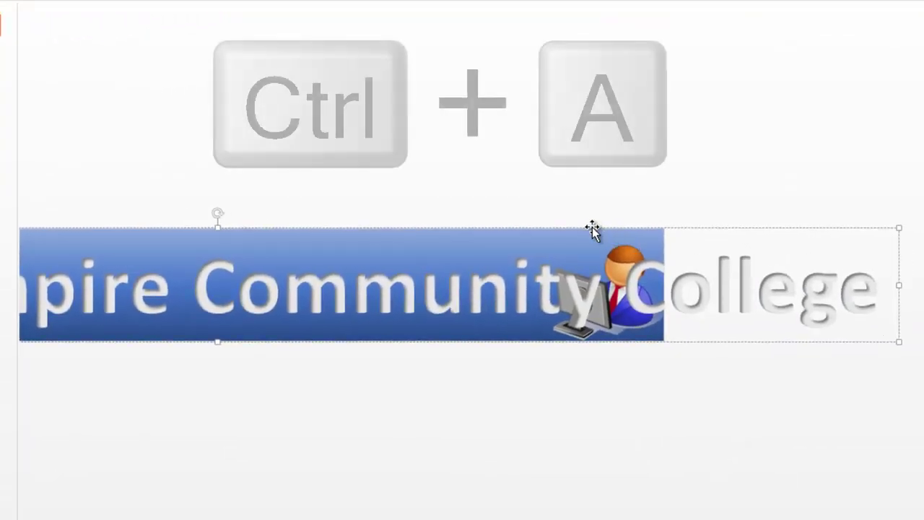
{"action": "key", "text": "ctrl+a"}
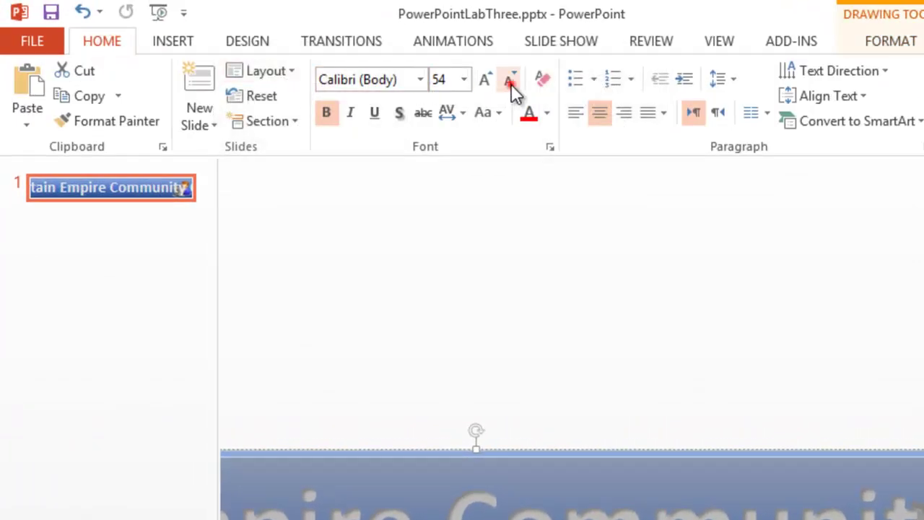
Reduce the college-name WordArt to 20 pt and drag it onto the banner's middle, left of the clip-art.
{"action": "left_click", "coordinate": [509, 81]}
{"action": "left_click", "coordinate": [510, 82]}
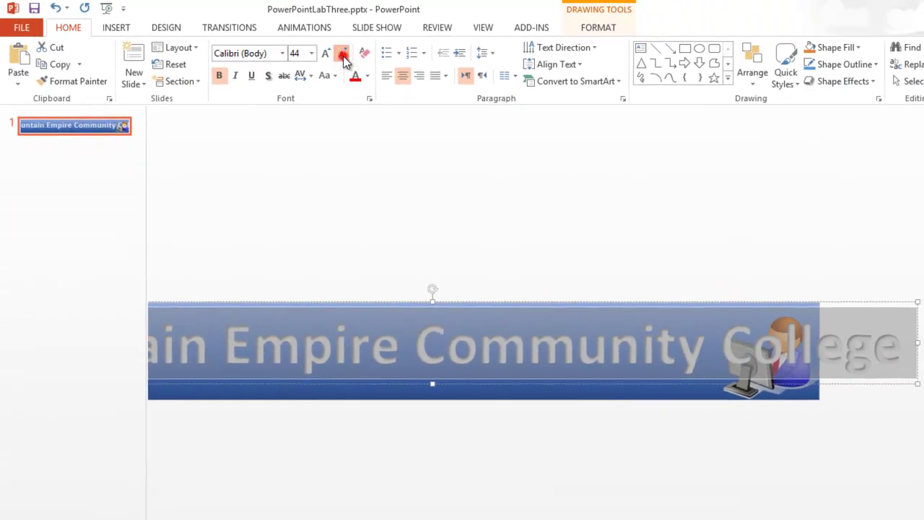
{"action": "left_click", "coordinate": [344, 60]}
{"action": "left_click", "coordinate": [343, 60]}
{"action": "left_click", "coordinate": [344, 60]}
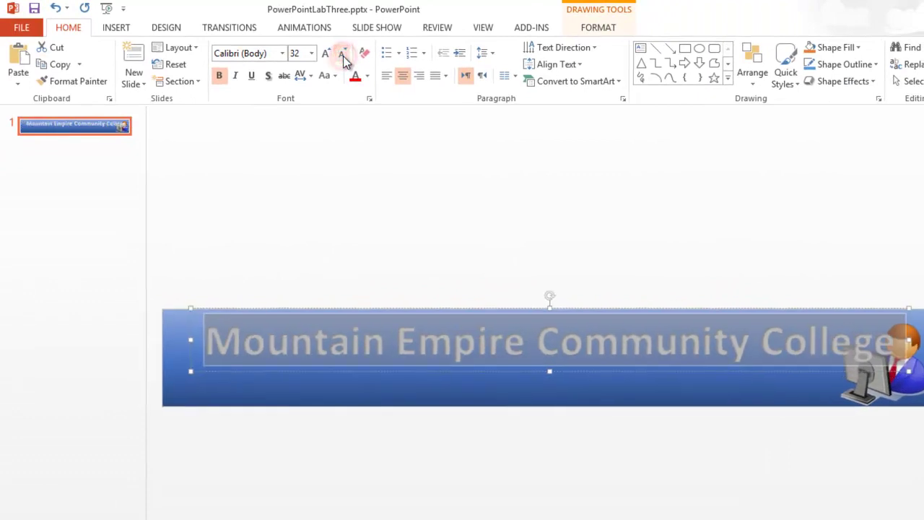
{"action": "left_click", "coordinate": [344, 59]}
{"action": "left_click", "coordinate": [343, 60]}
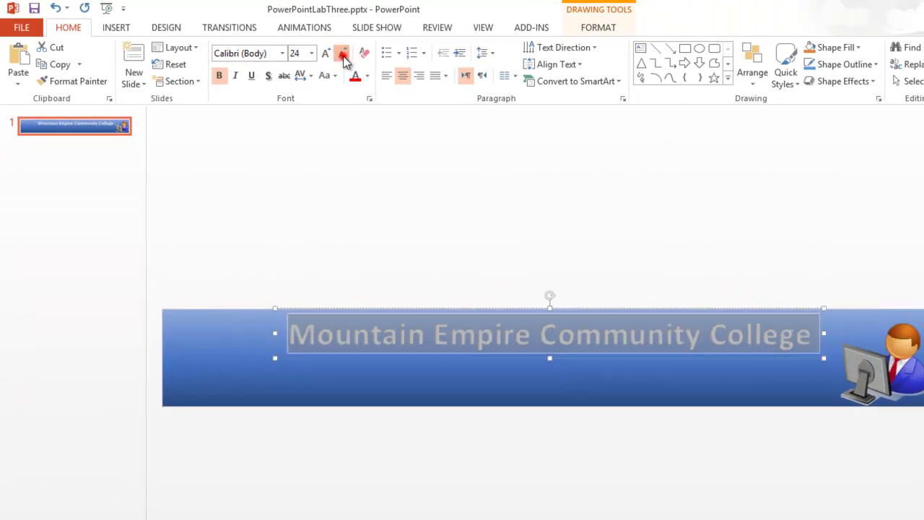
{"action": "left_click", "coordinate": [343, 60]}
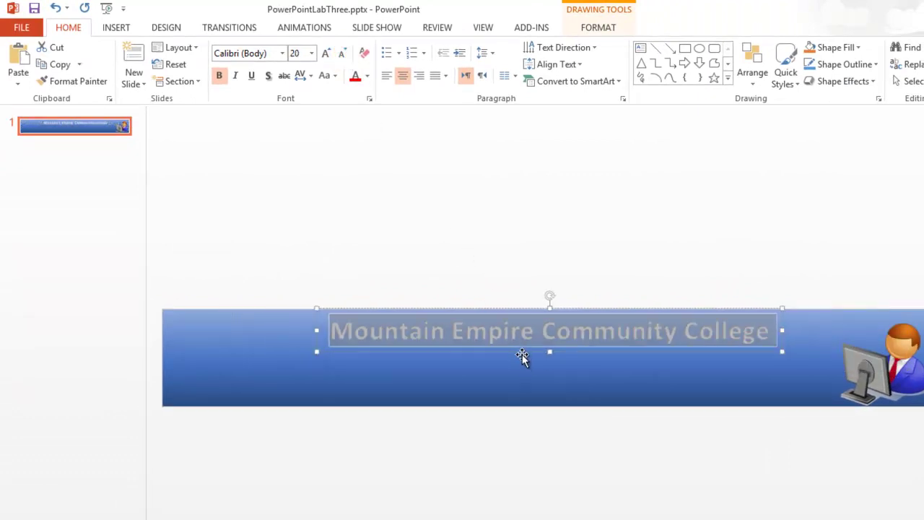
{"action": "left_click_drag", "start_coordinate": [521, 353], "coordinate": [525, 375]}
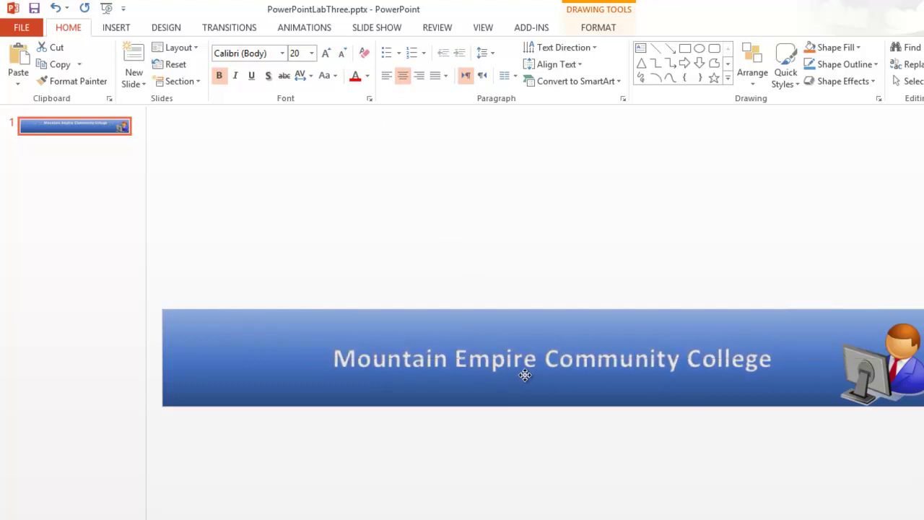
{"action": "left_click_drag", "start_coordinate": [524, 374], "coordinate": [525, 378]}
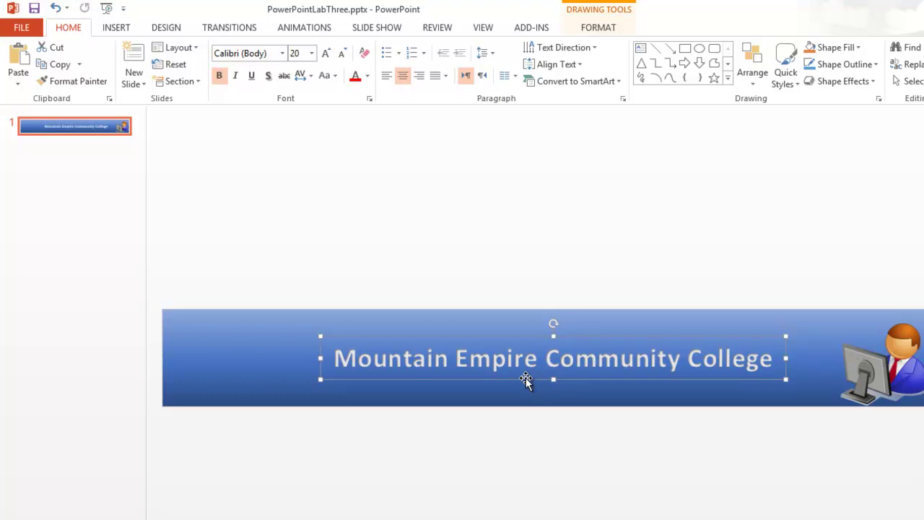
{"action": "left_click", "coordinate": [524, 386]}
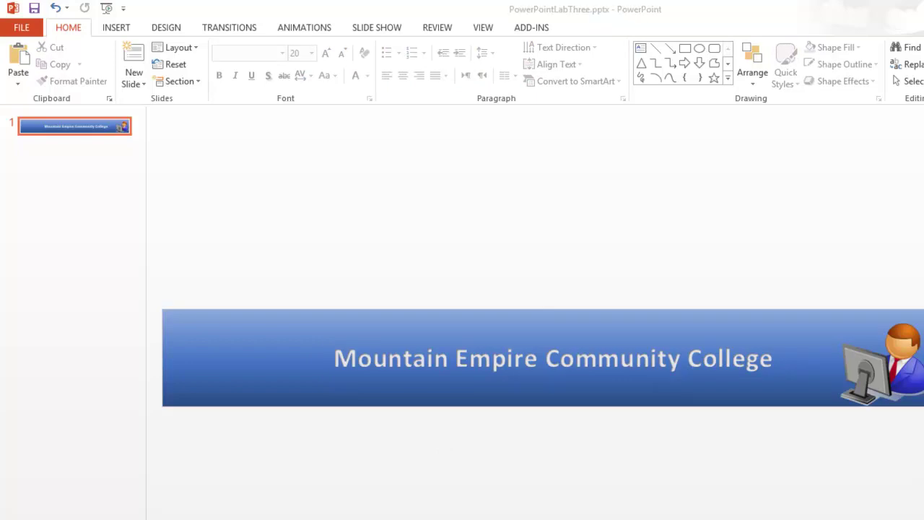
{"action": "key", "text": "alt+Tab"}
{"action": "scroll", "coordinate": [755, 311], "scroll_direction": "down", "scroll_amount": 6}
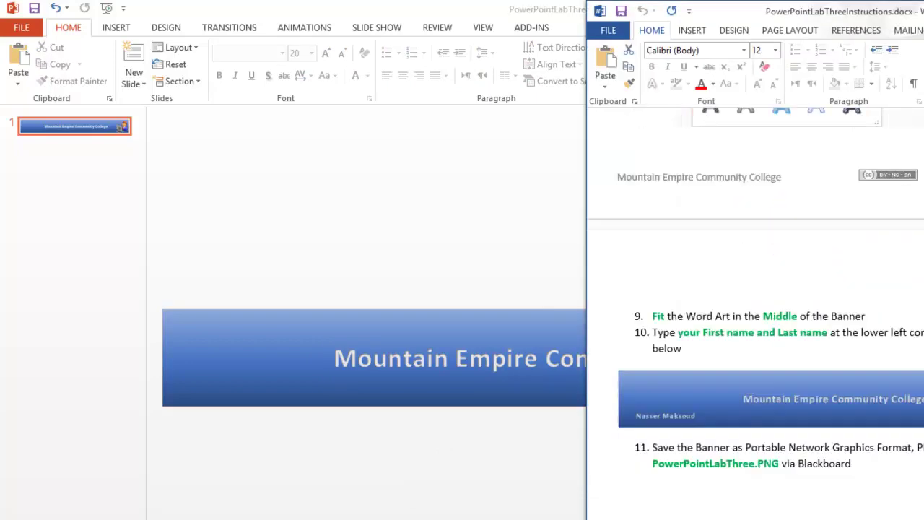
{"action": "scroll", "coordinate": [755, 310], "scroll_direction": "down", "scroll_amount": 4}
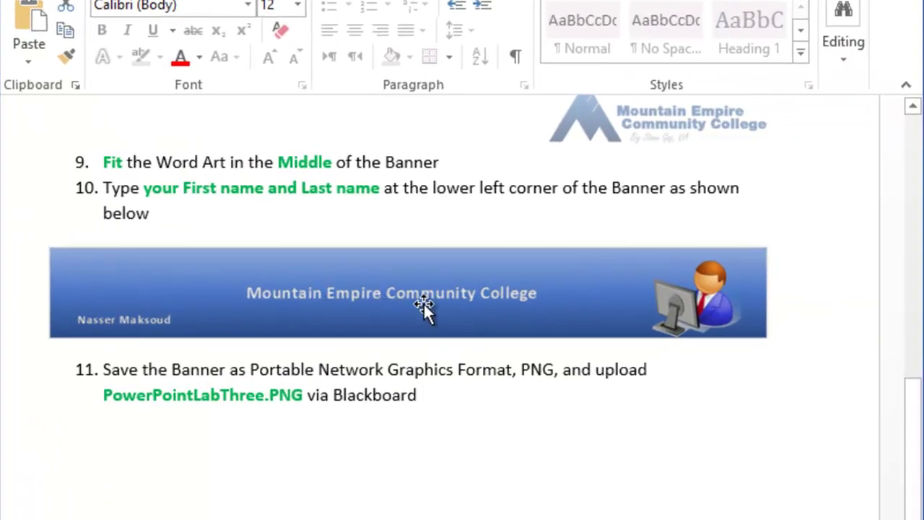
{"action": "key", "text": "alt+Tab"}
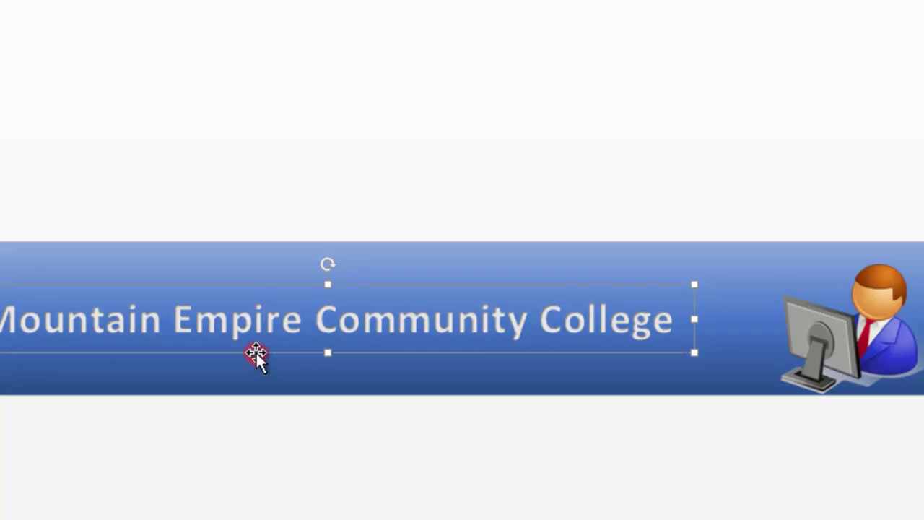
Select the whole Mountain Empire Community College title and decrease it from 20 to 18 pt.
{"action": "left_click", "coordinate": [208, 321]}
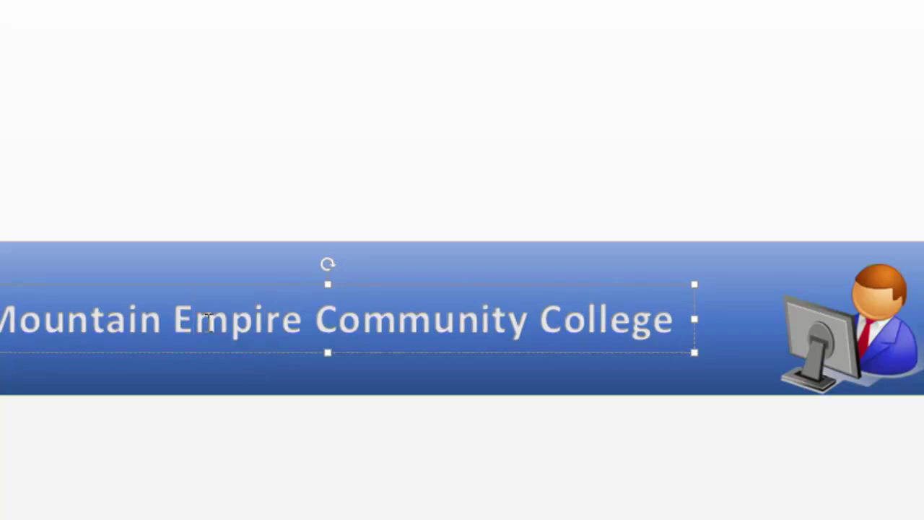
{"action": "triple_click", "coordinate": [212, 321]}
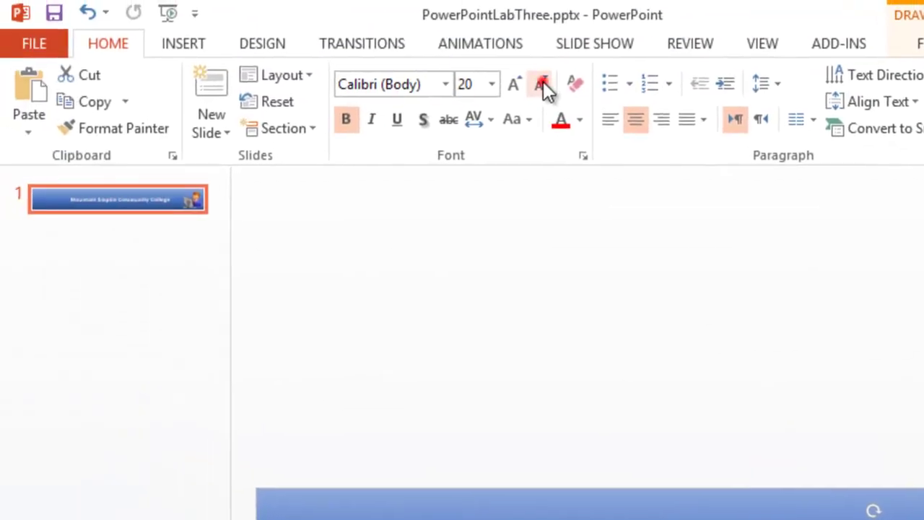
{"action": "left_click", "coordinate": [543, 85]}
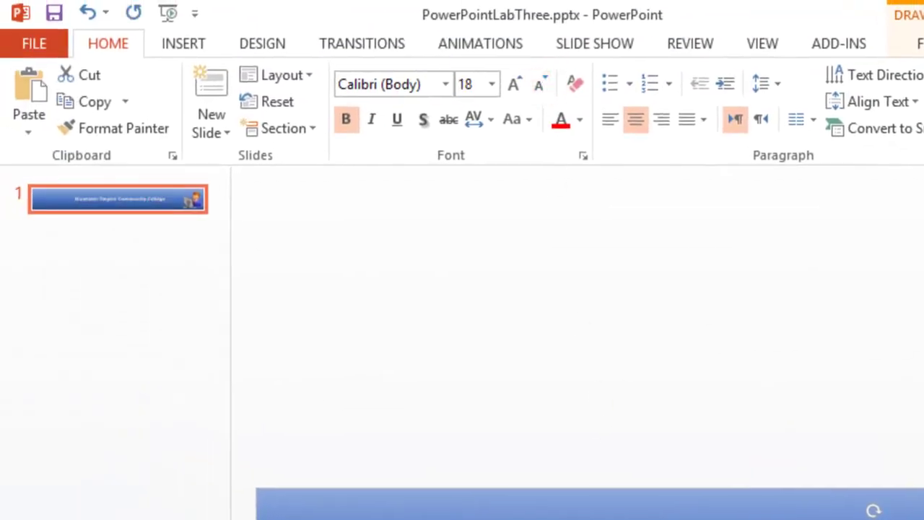
{"action": "key", "text": "Escape"}
{"action": "key", "text": "Escape"}
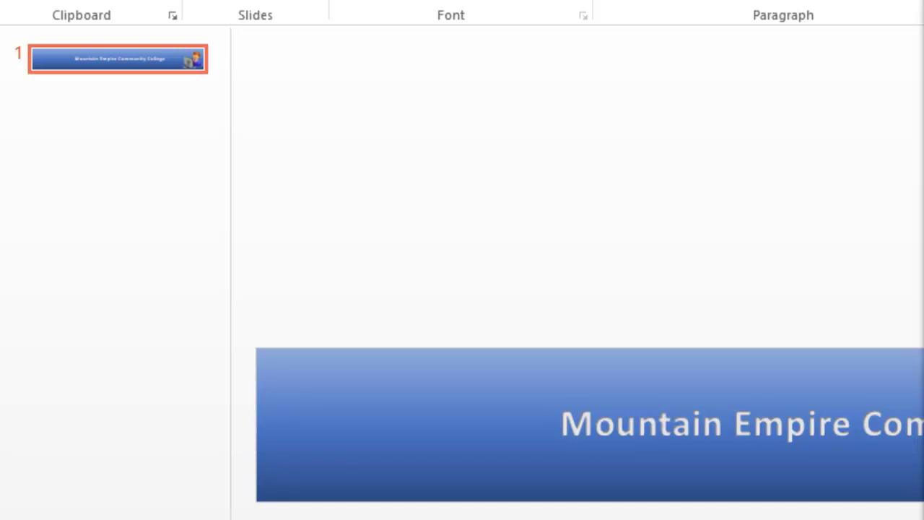
Insert a WordArt from the style gallery, type the author's full name and select it.
{"action": "left_click", "coordinate": [280, 491]}
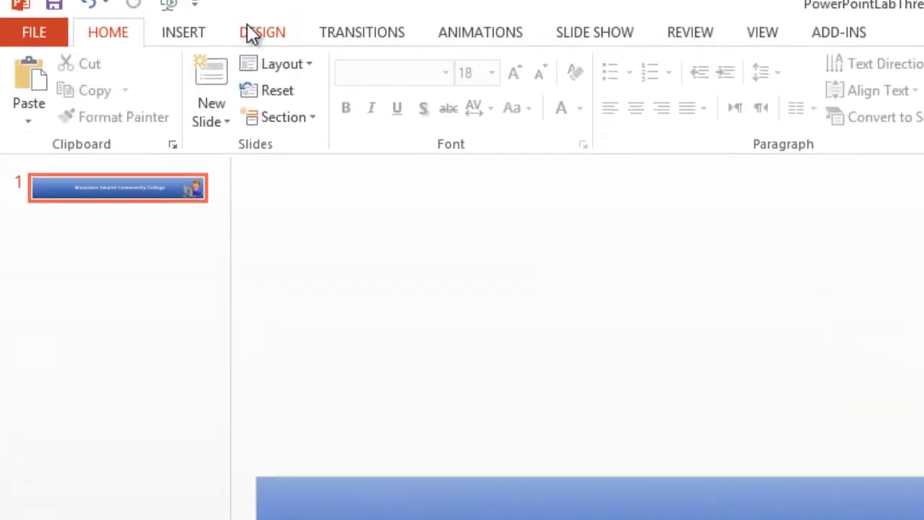
{"action": "left_click", "coordinate": [180, 45]}
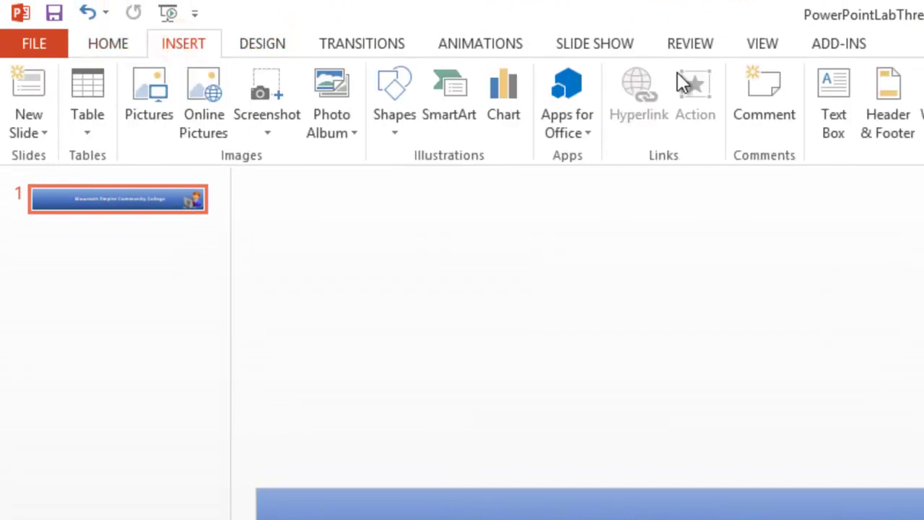
{"action": "left_click", "coordinate": [454, 134]}
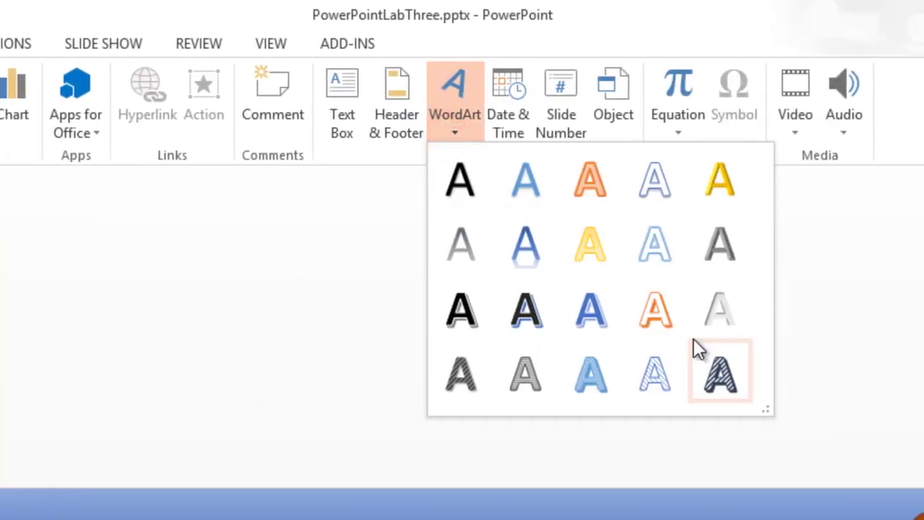
{"action": "left_click", "coordinate": [704, 321]}
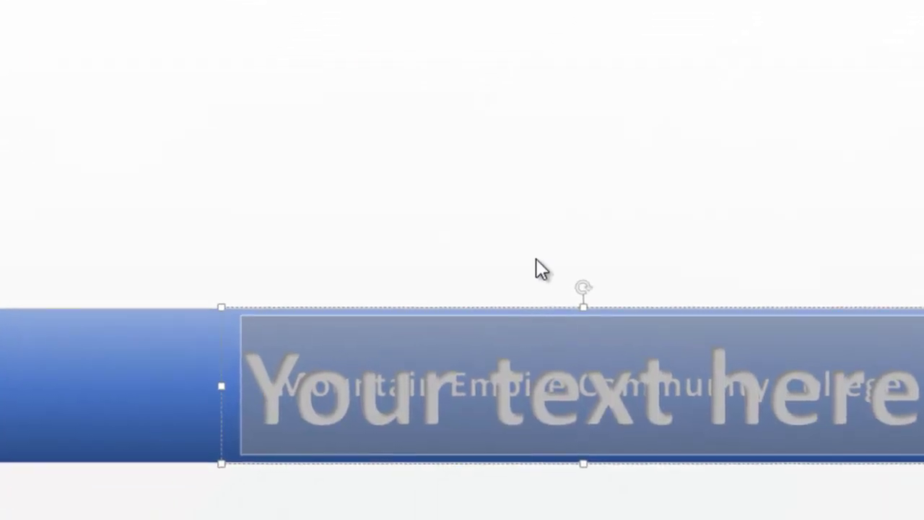
{"action": "type", "text": "Nas"}
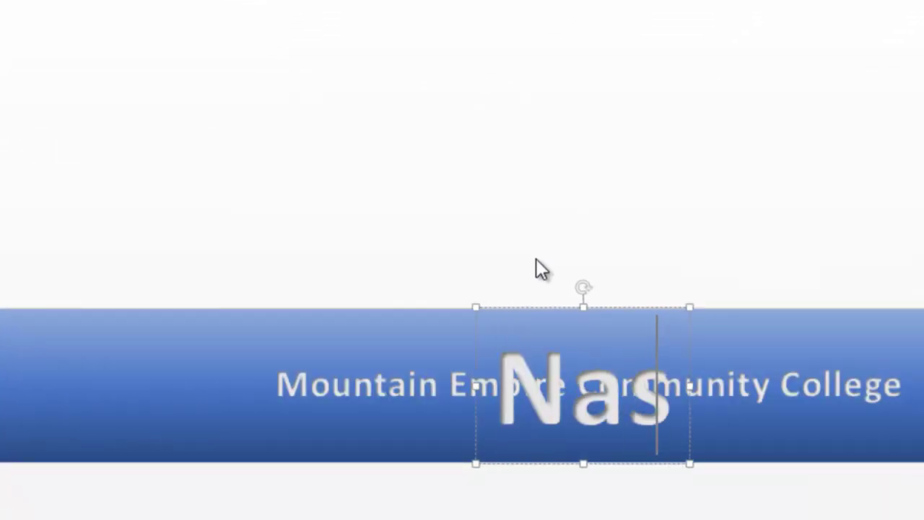
{"action": "type", "text": "ser Maksou"}
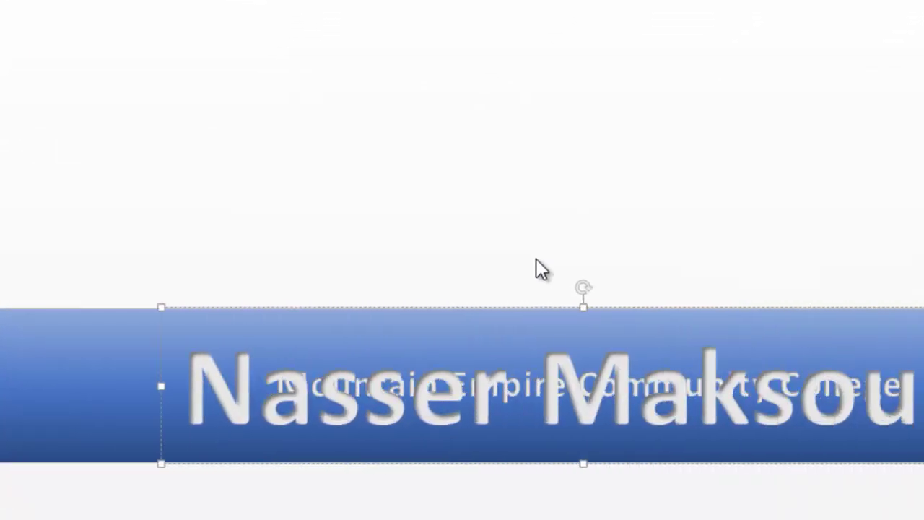
{"action": "type", "text": "d"}
{"action": "key", "text": "ctrl+a"}
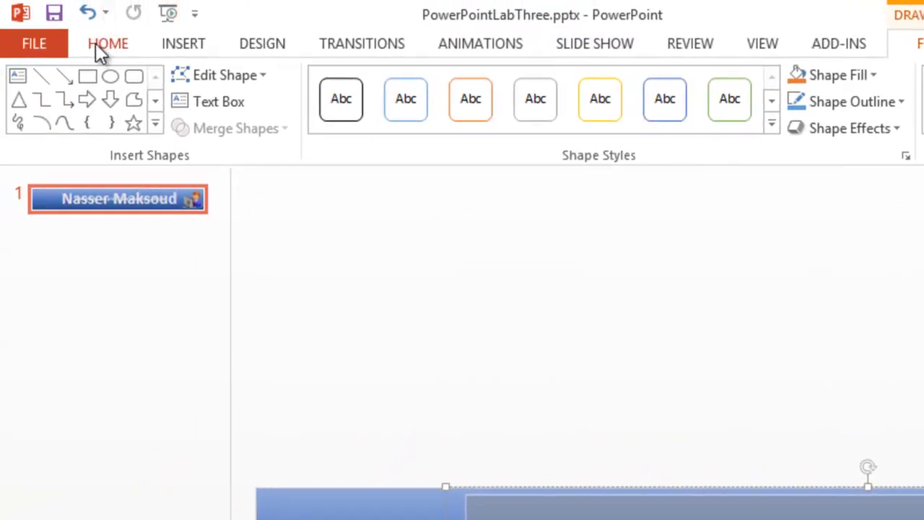
Decrease the author's name WordArt from 54 to 12 pt.
{"action": "left_click", "coordinate": [95, 44]}
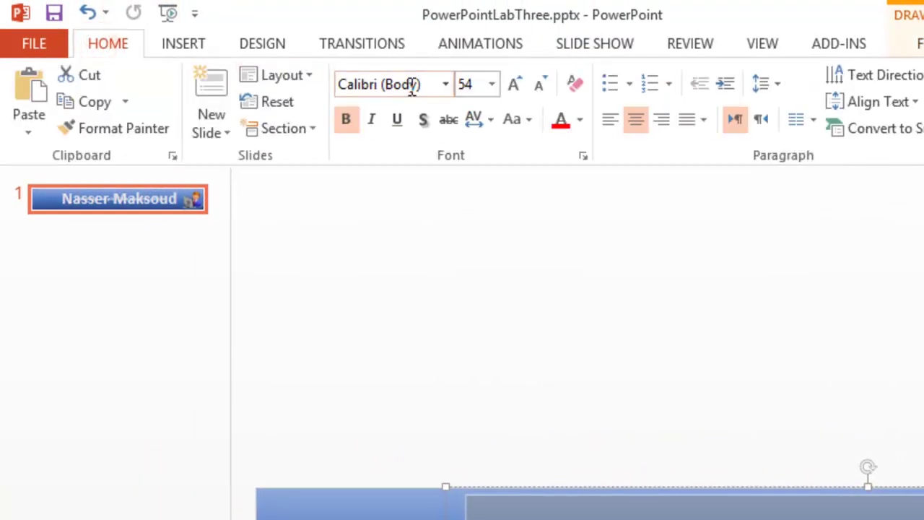
{"action": "left_click", "coordinate": [542, 86]}
{"action": "left_click", "coordinate": [541, 85]}
{"action": "left_click", "coordinate": [542, 85]}
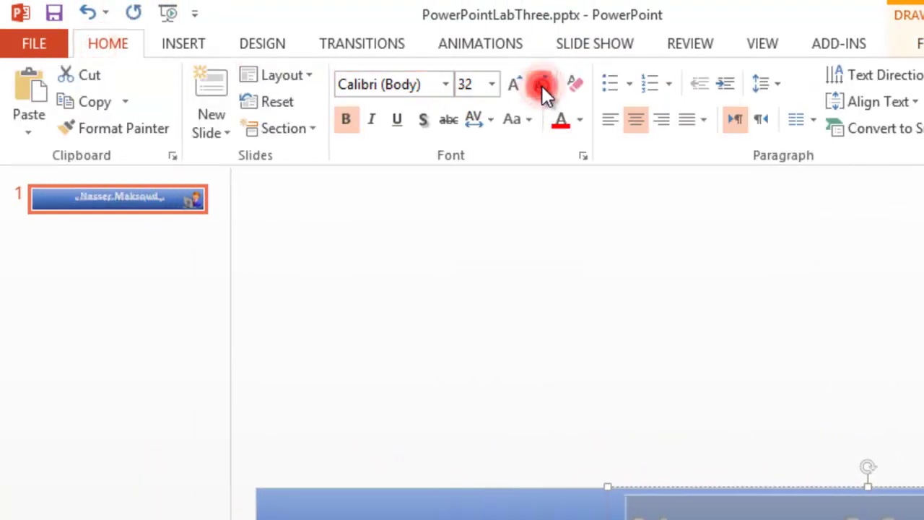
{"action": "left_click", "coordinate": [542, 85]}
{"action": "left_click", "coordinate": [541, 85]}
{"action": "left_click", "coordinate": [542, 85]}
{"action": "left_click", "coordinate": [541, 85]}
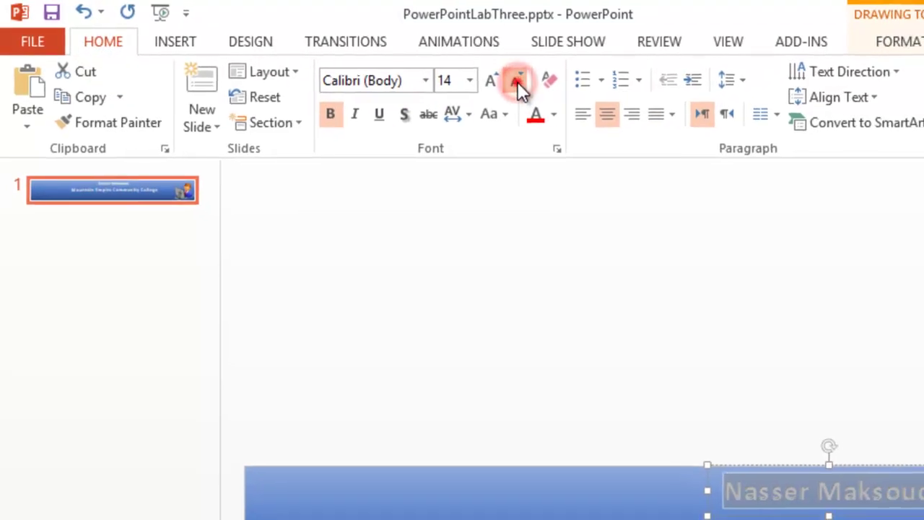
{"action": "left_click", "coordinate": [542, 85]}
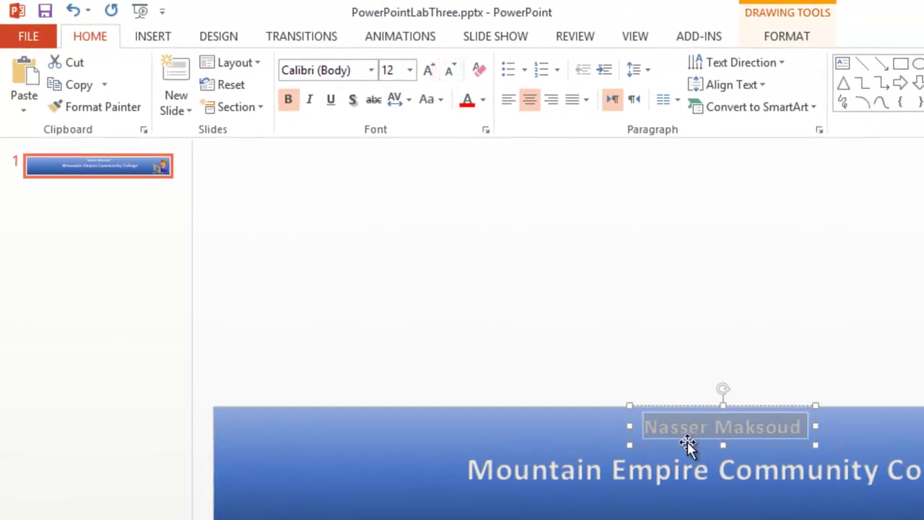
Move the name to the banner's lower-left corner and deselect it.
{"action": "left_click_drag", "start_coordinate": [687, 444], "coordinate": [280, 518]}
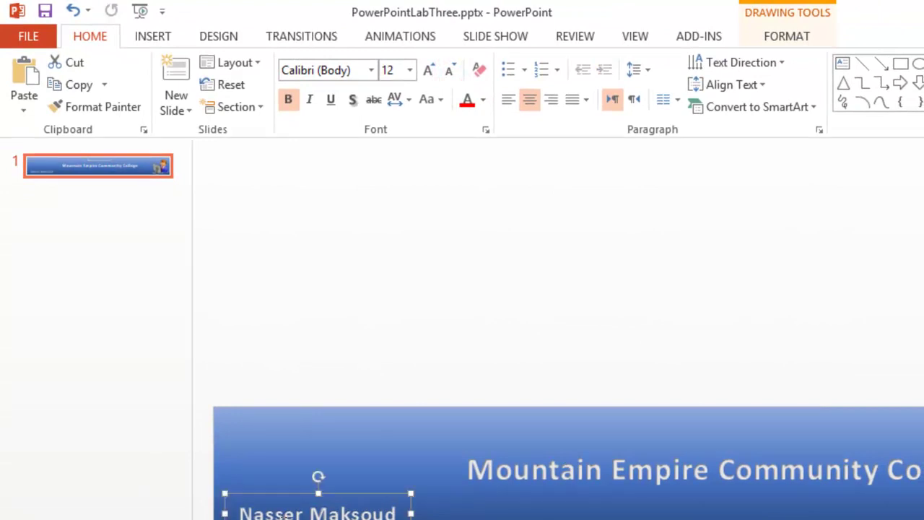
{"action": "left_click", "coordinate": [522, 514]}
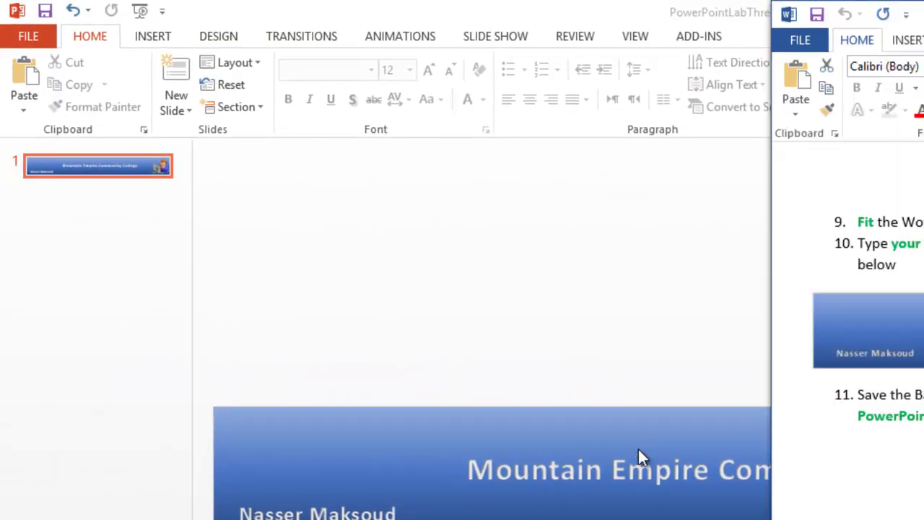
{"action": "left_click", "coordinate": [261, 342]}
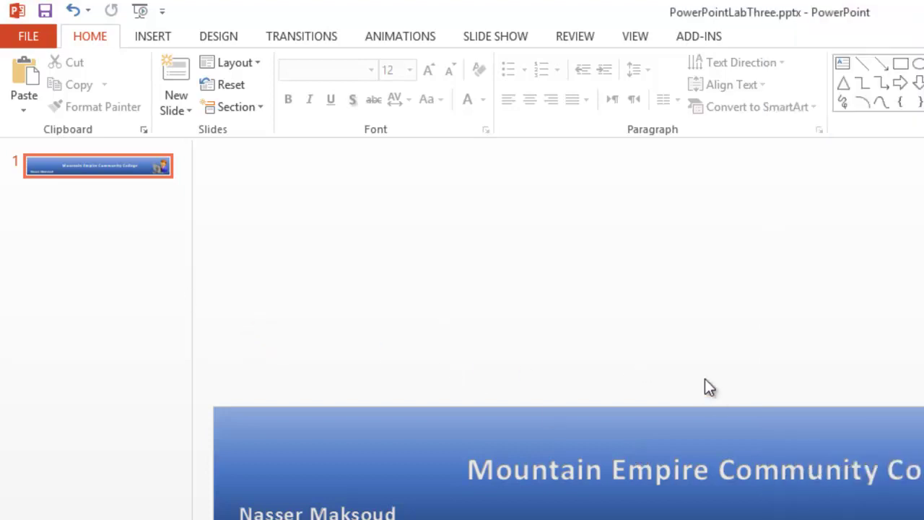
Save a PNG copy named PowerPointLabThree in MSPowerPointLab, exporting all slides.
{"action": "left_click", "coordinate": [42, 34]}
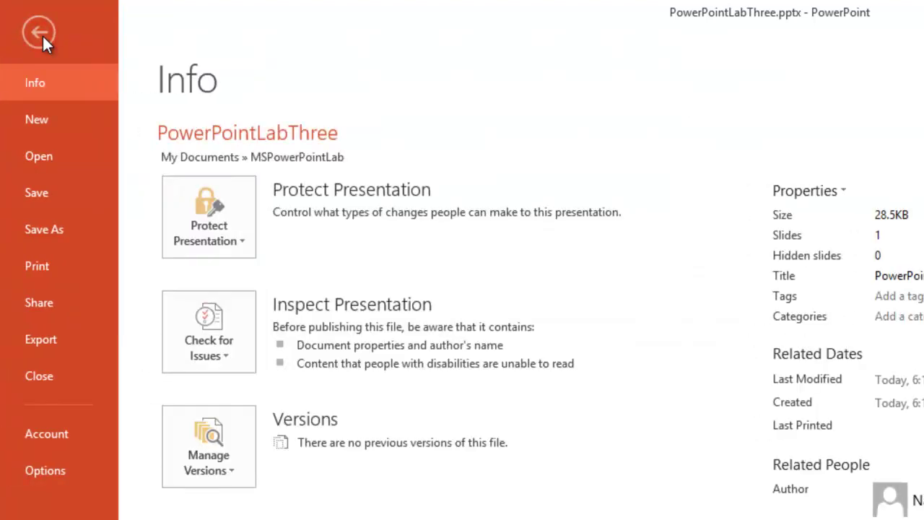
{"action": "left_click", "coordinate": [54, 232]}
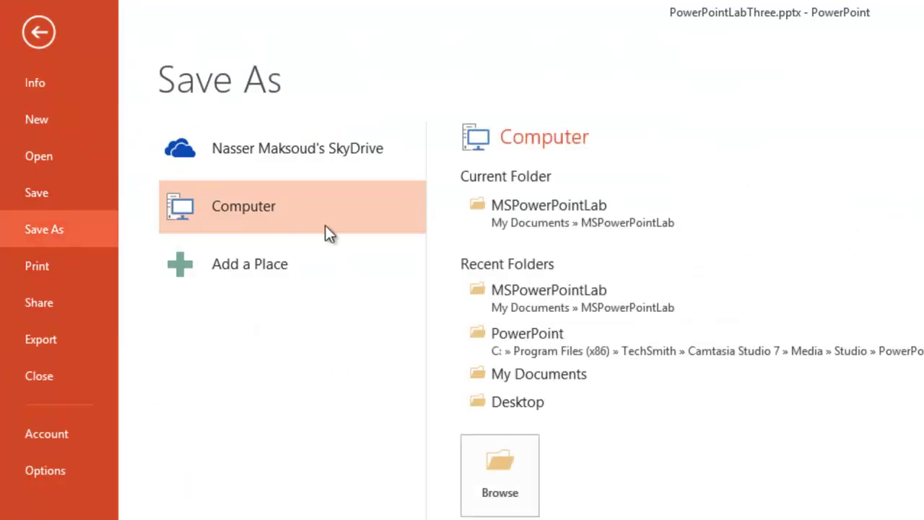
{"action": "left_click", "coordinate": [525, 216]}
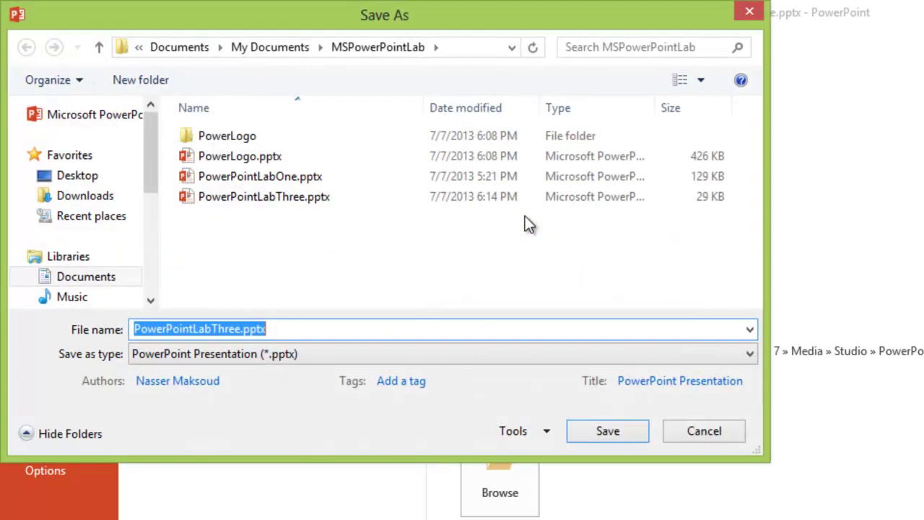
{"action": "left_click", "coordinate": [235, 359]}
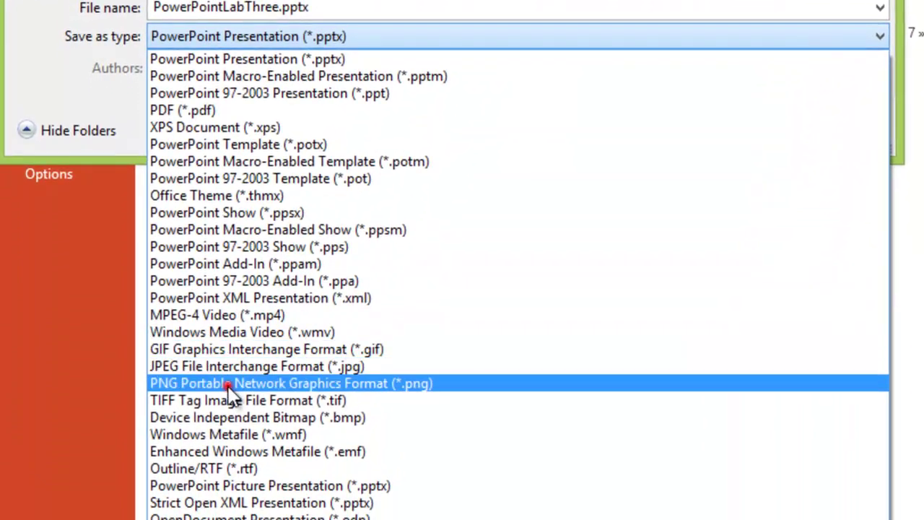
{"action": "left_click", "coordinate": [229, 384]}
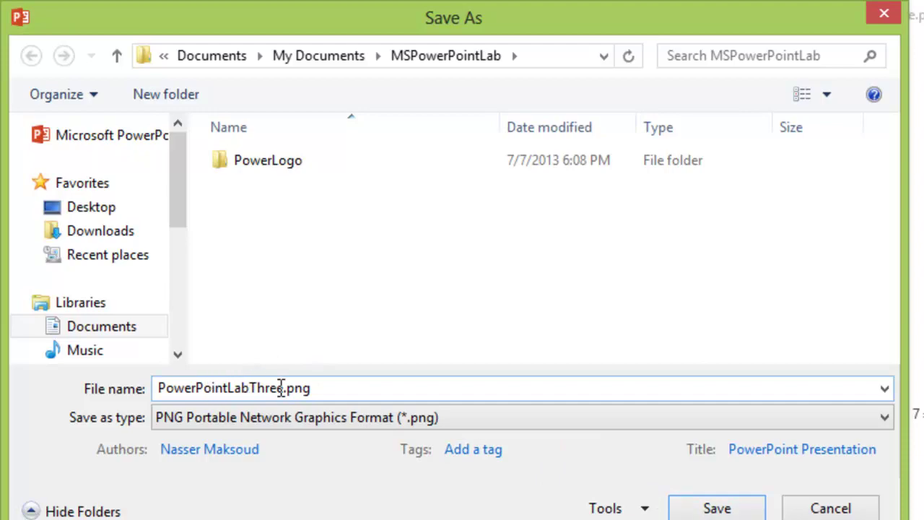
{"action": "left_click", "coordinate": [713, 507]}
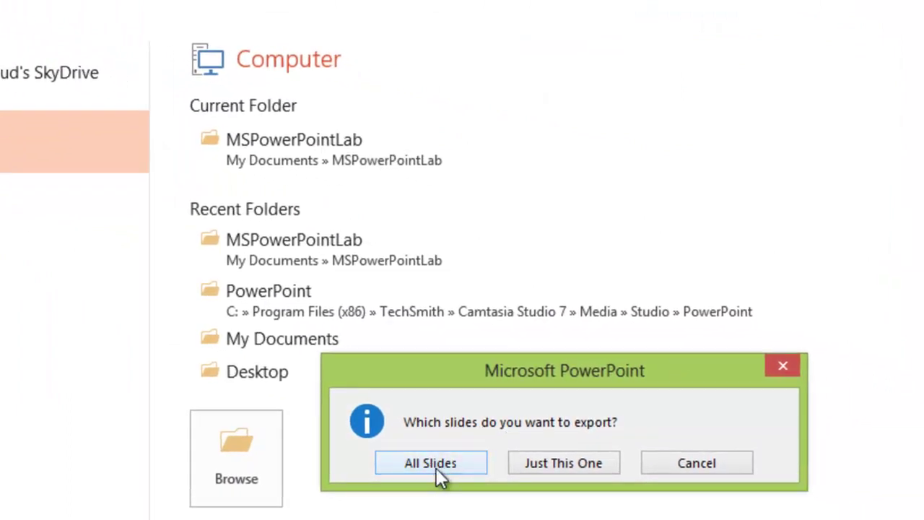
{"action": "left_click", "coordinate": [439, 463]}
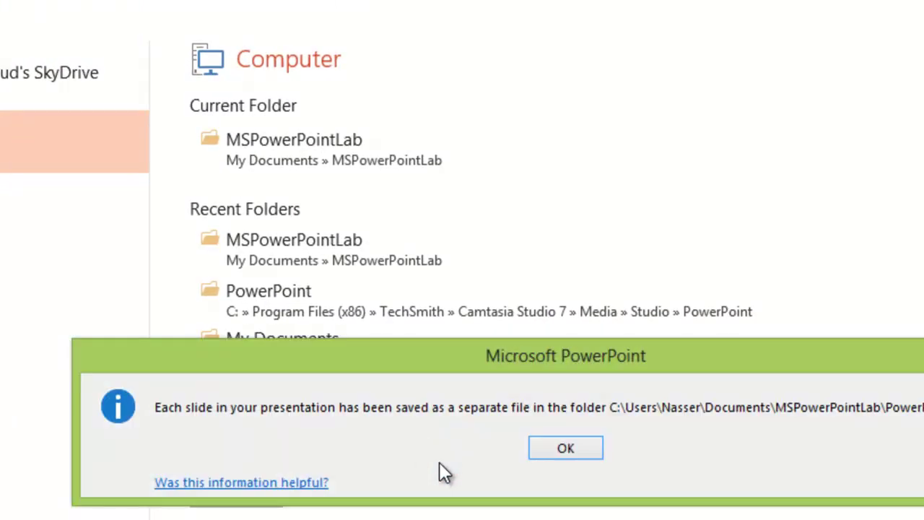
{"action": "left_click", "coordinate": [547, 449]}
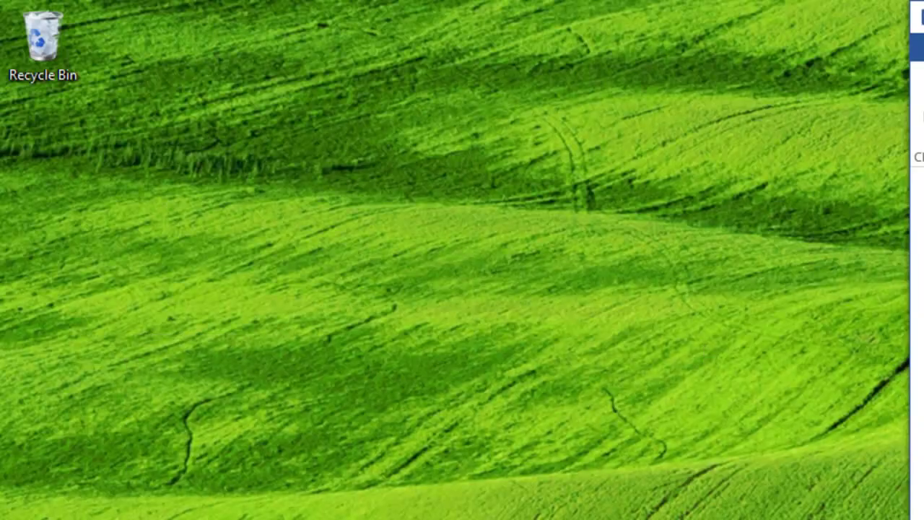
Browse Documents > MSPowerPointLab, check PowerLogo, then open PowerPointLabThree and select Slide1.PNG.
{"action": "key", "text": "super+e"}
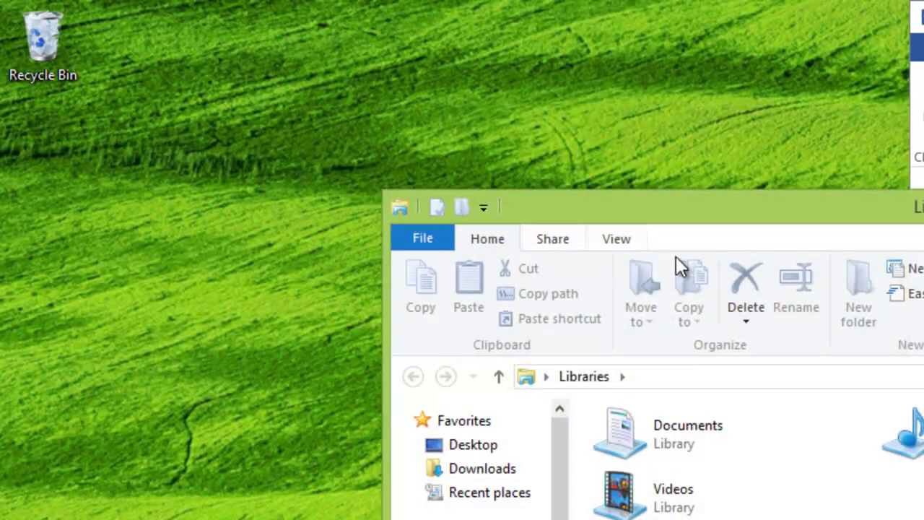
{"action": "double_click", "coordinate": [649, 440]}
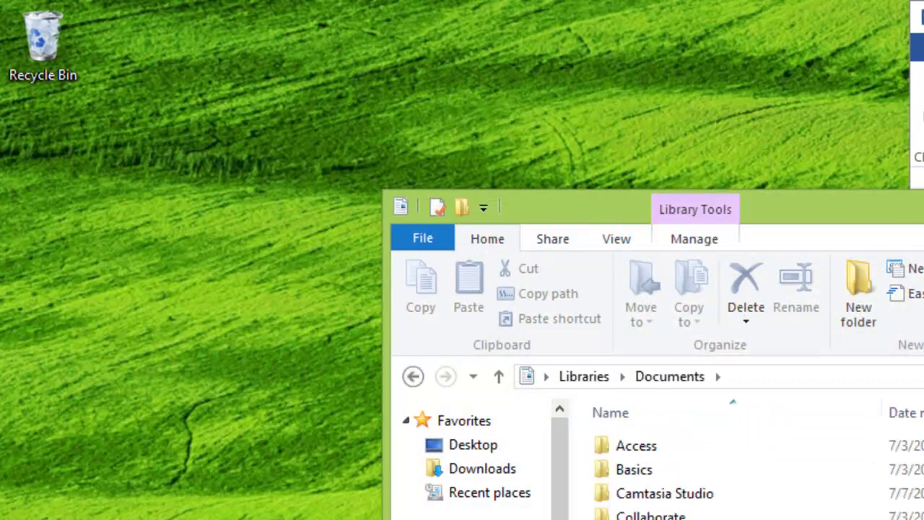
{"action": "double_click", "coordinate": [635, 516]}
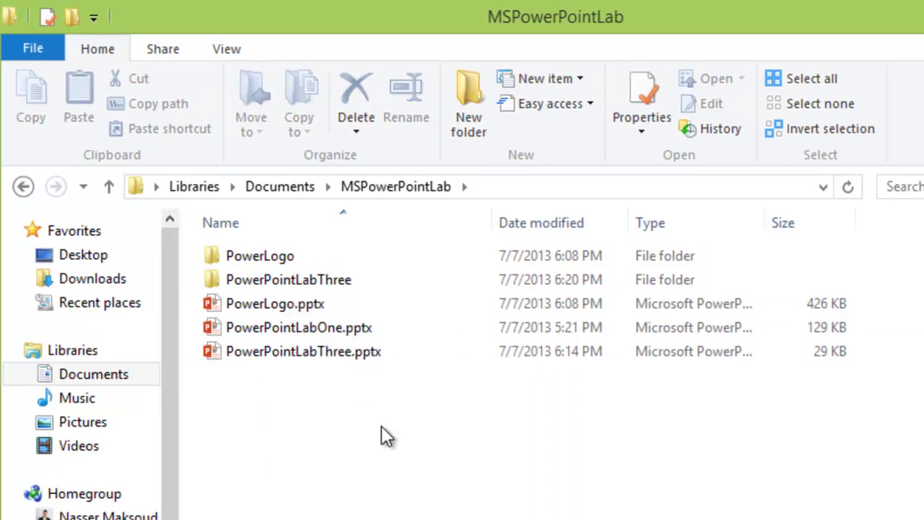
{"action": "left_click", "coordinate": [275, 264]}
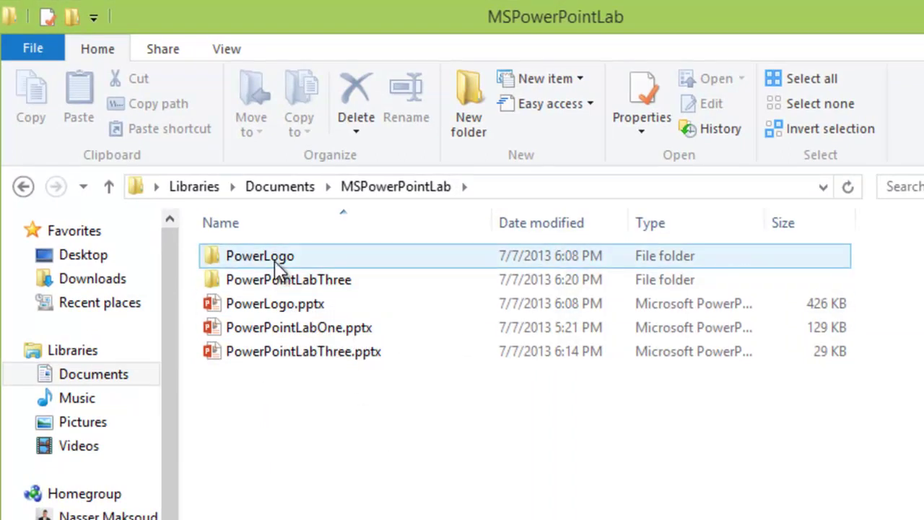
{"action": "double_click", "coordinate": [274, 261]}
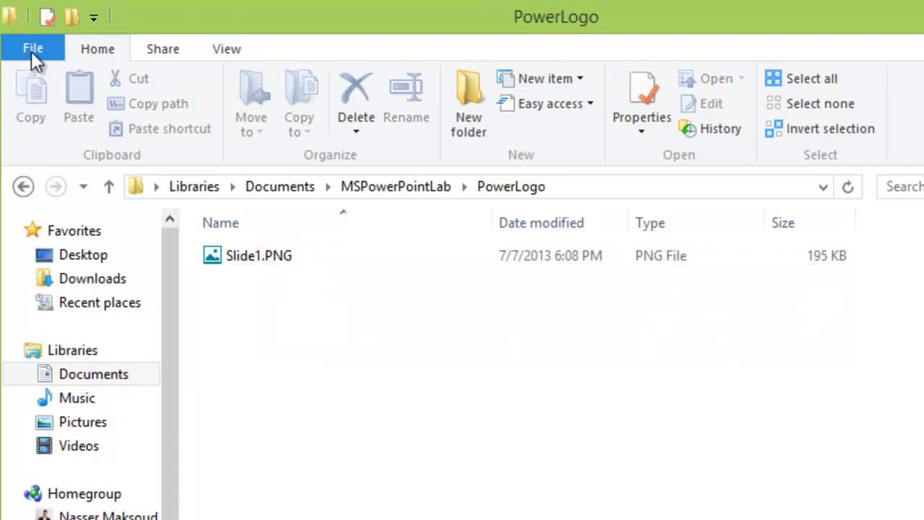
{"action": "left_click", "coordinate": [24, 186]}
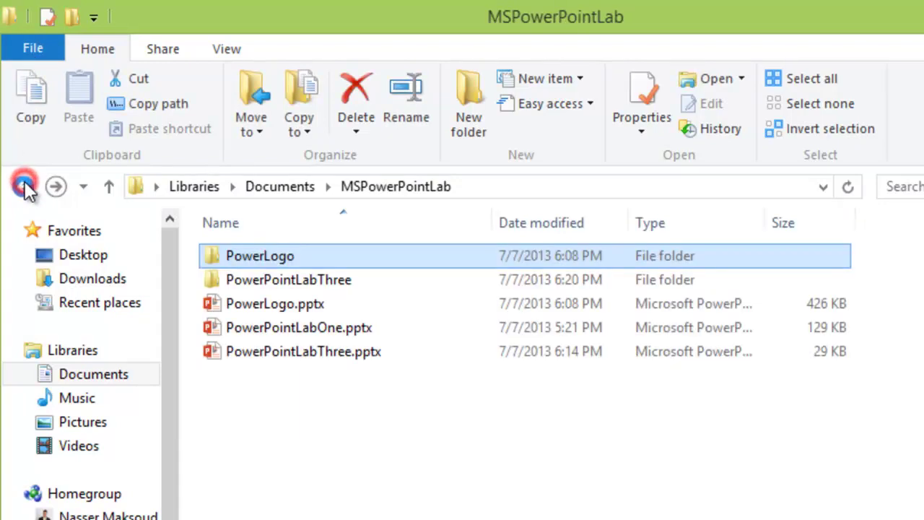
{"action": "double_click", "coordinate": [278, 279]}
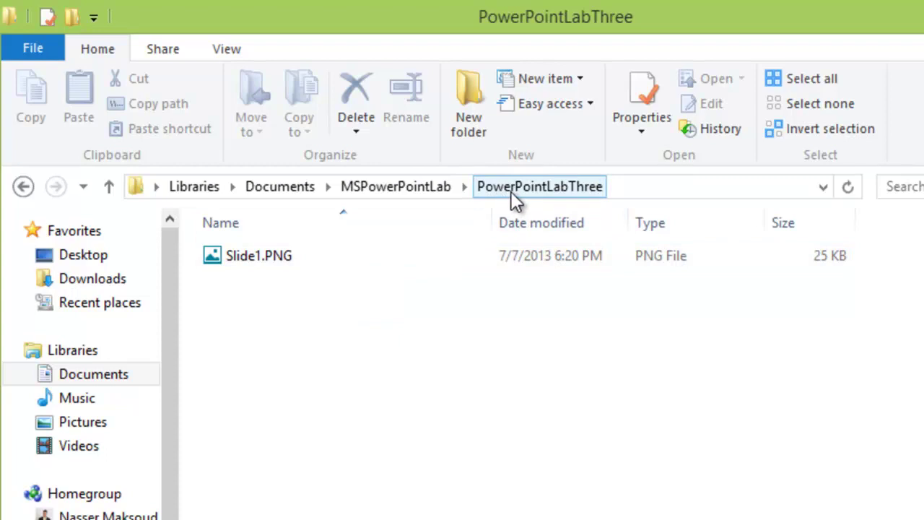
{"action": "left_click", "coordinate": [284, 260]}
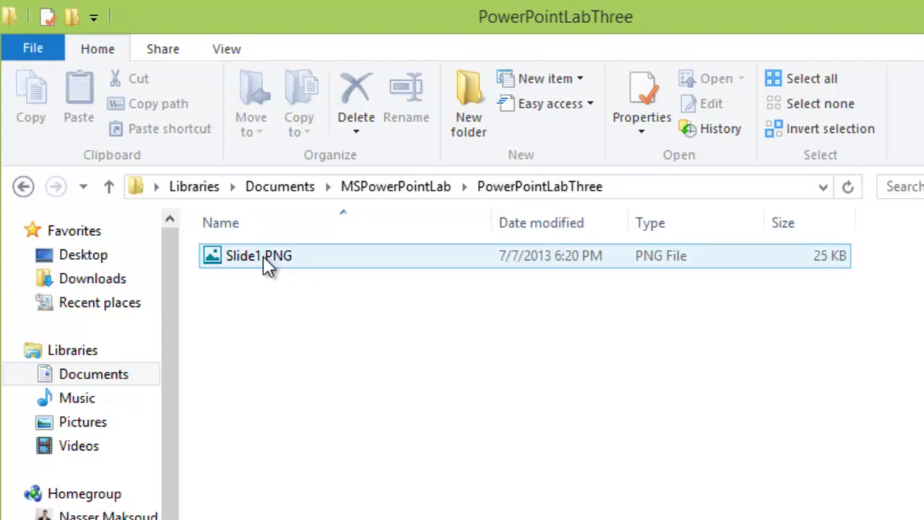
{"action": "double_click", "coordinate": [263, 257]}
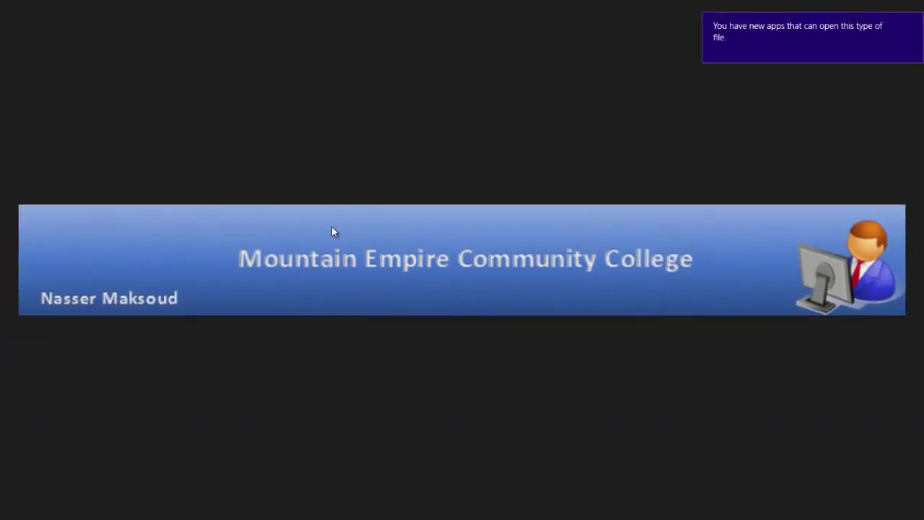
{"action": "key", "text": "super"}
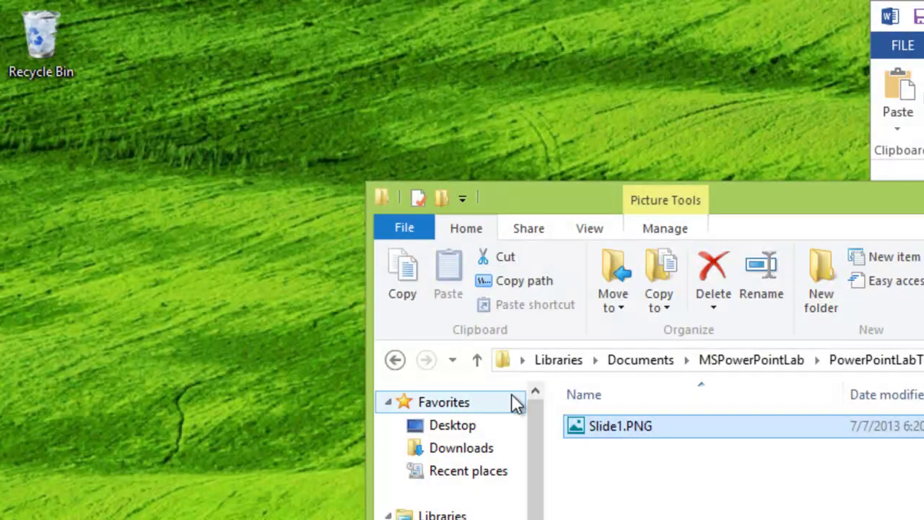
Select the Slide1.PNG file in the PowerPointLabThree folder.
{"action": "left_click", "coordinate": [638, 488]}
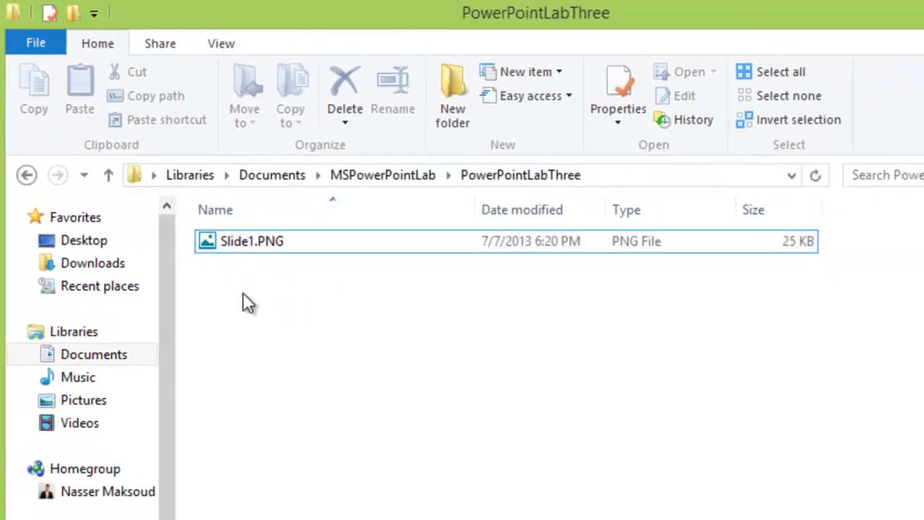
{"action": "left_click_drag", "start_coordinate": [247, 287], "coordinate": [303, 241]}
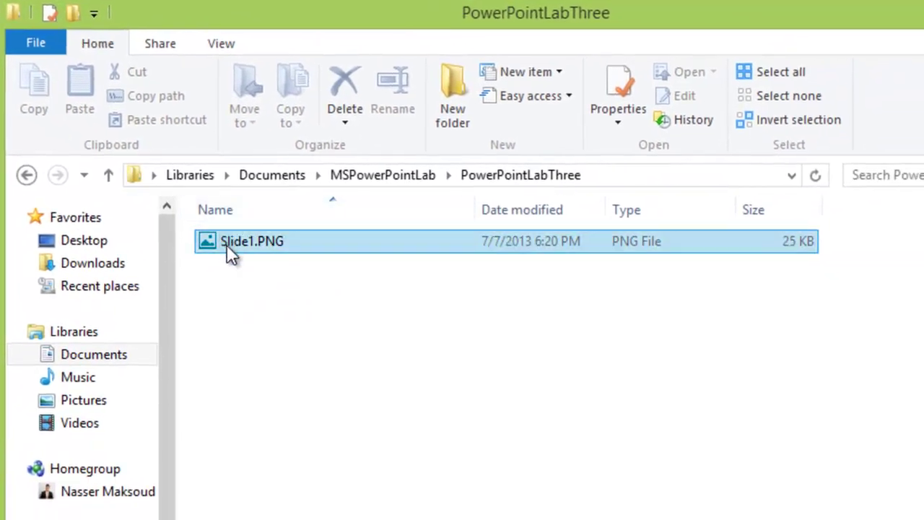
{"action": "left_click", "coordinate": [242, 242]}
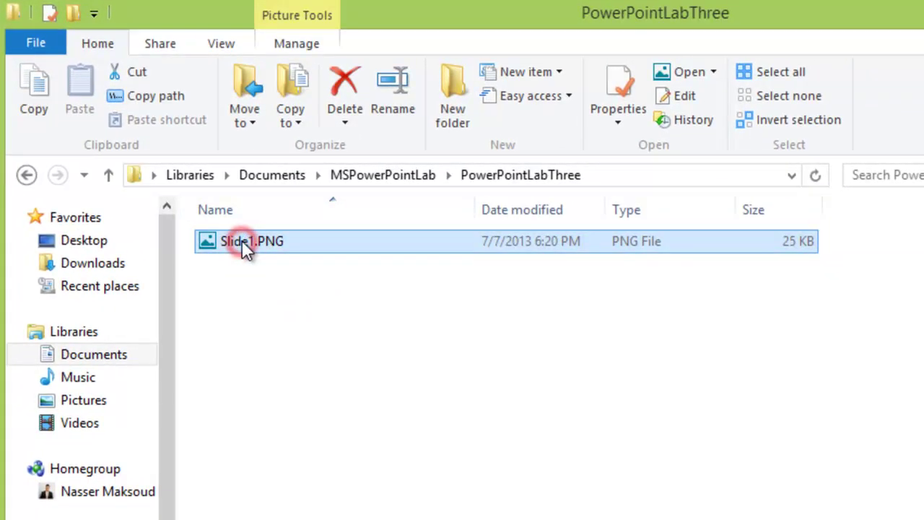
{"action": "left_click", "coordinate": [244, 241]}
{"action": "left_click", "coordinate": [268, 279]}
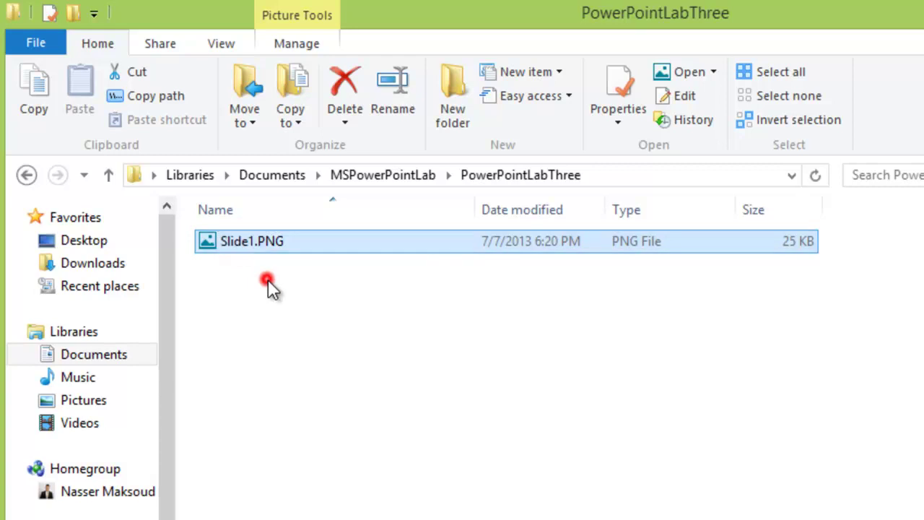
Rename Slide1.PNG to PowerPointLabThree through the context menu, then clear the selection.
{"action": "right_click", "coordinate": [248, 238]}
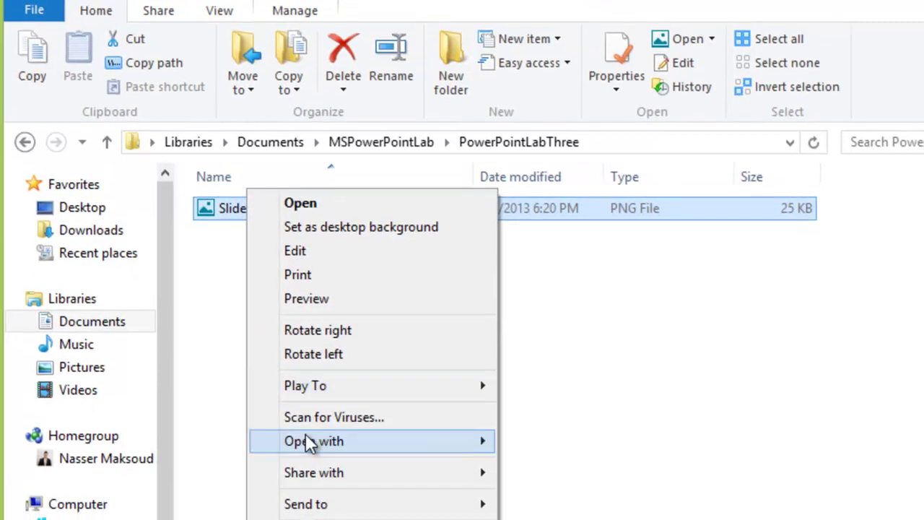
{"action": "left_click", "coordinate": [330, 454]}
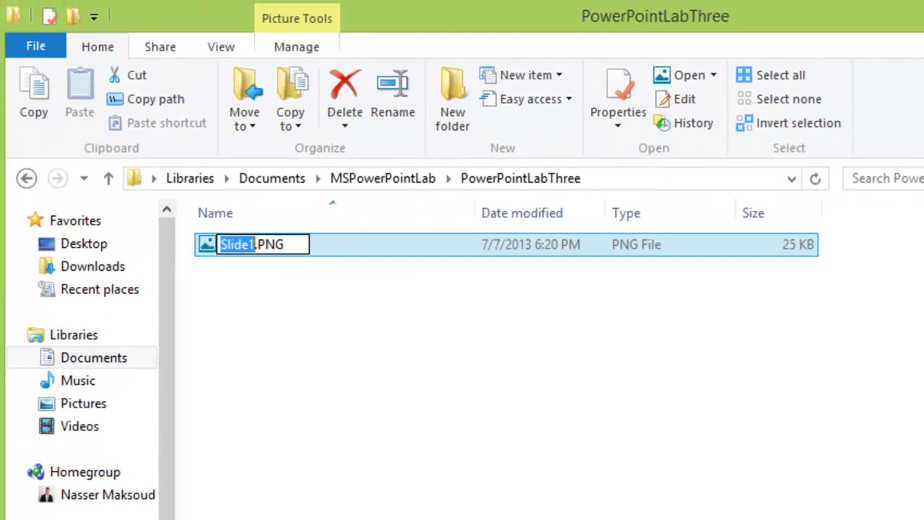
{"action": "type", "text": "Pow"}
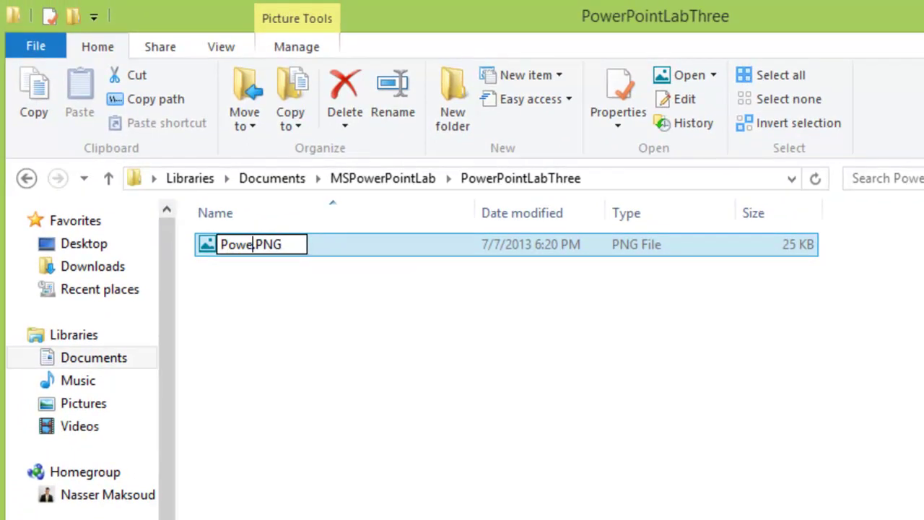
{"action": "type", "text": "erPoint"}
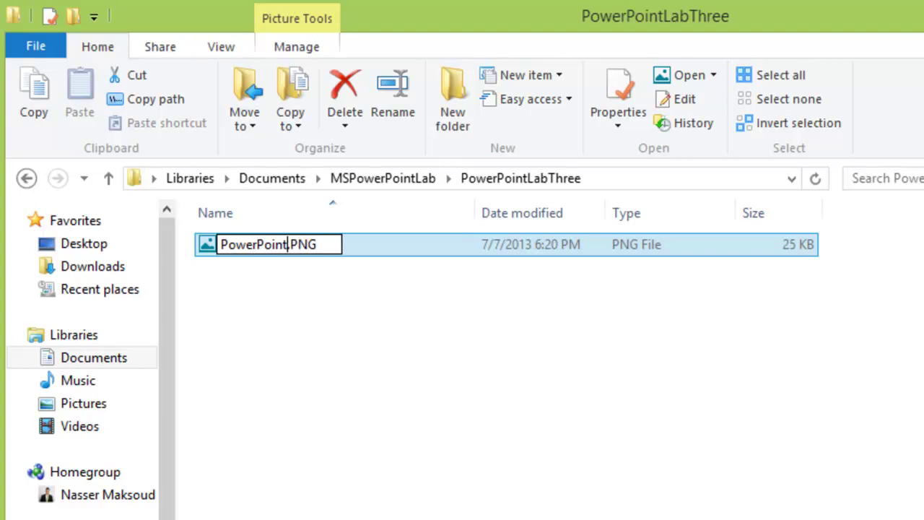
{"action": "type", "text": "Lab"}
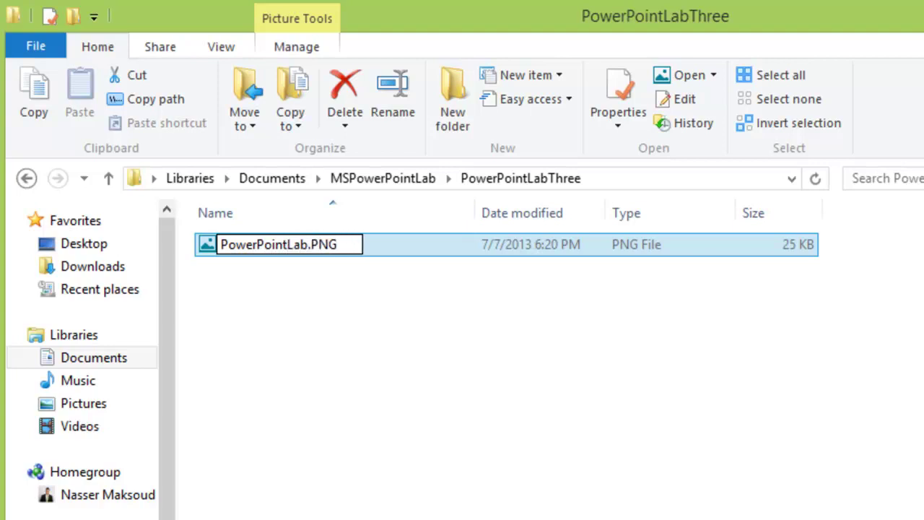
{"action": "type", "text": "Th"}
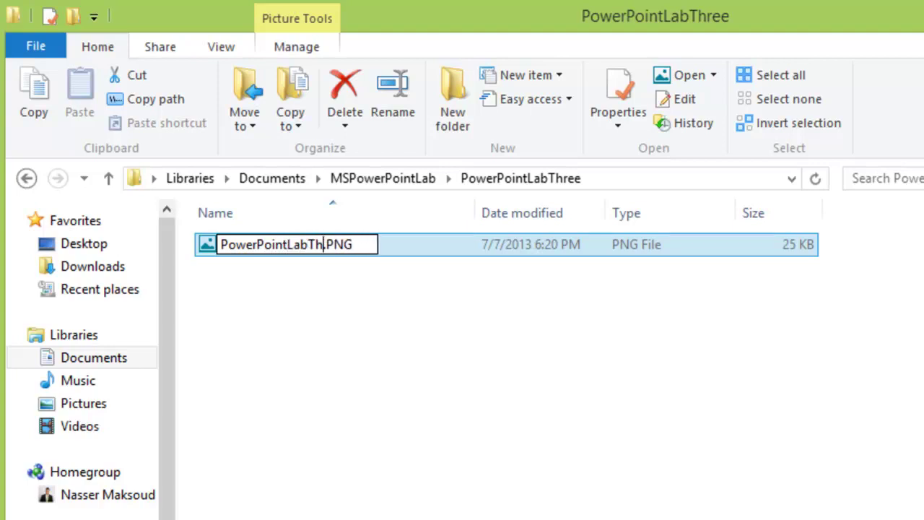
{"action": "type", "text": "ree"}
{"action": "key", "text": "Return"}
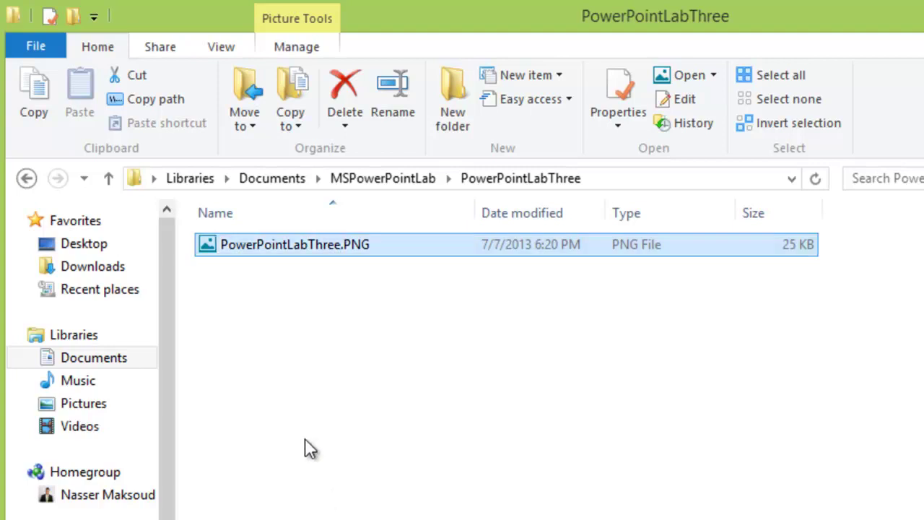
{"action": "left_click", "coordinate": [274, 345]}
{"action": "left_click", "coordinate": [249, 243]}
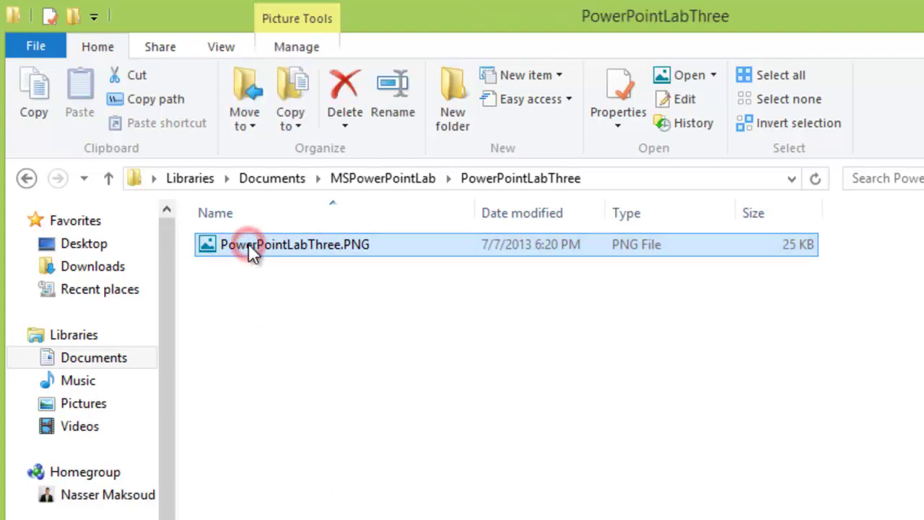
{"action": "left_click", "coordinate": [203, 272]}
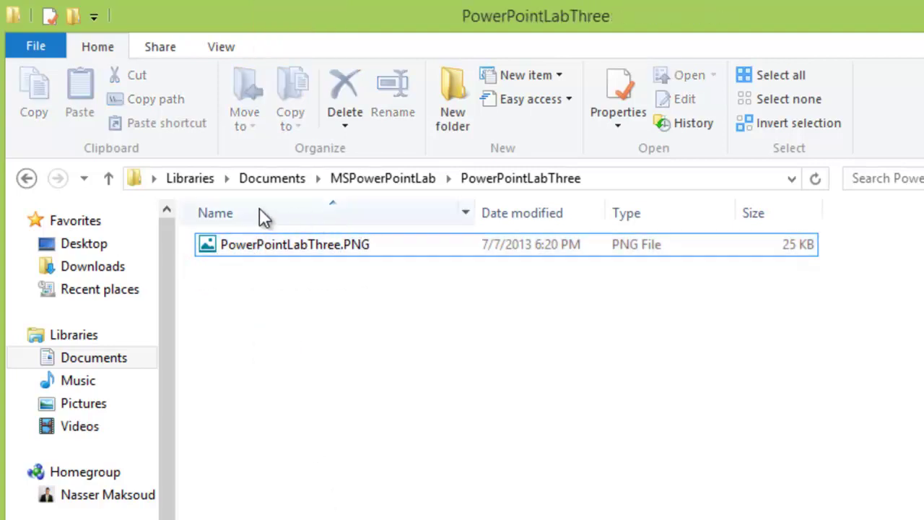